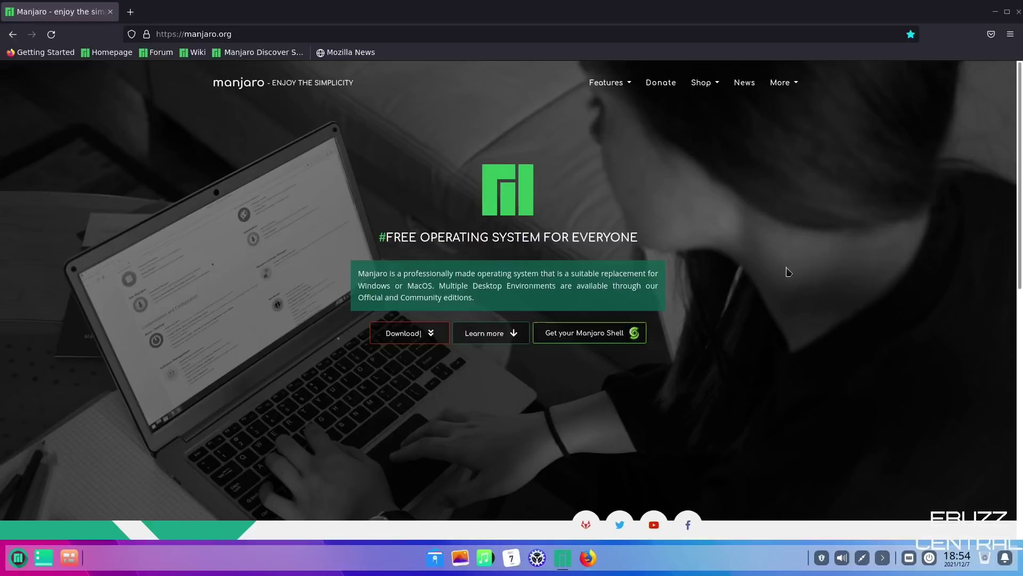
Step: Minimize the manjaro-deepin-21 virtual machine to show the host desktop, and bring it back to full screen
mouse_move(798, 1)
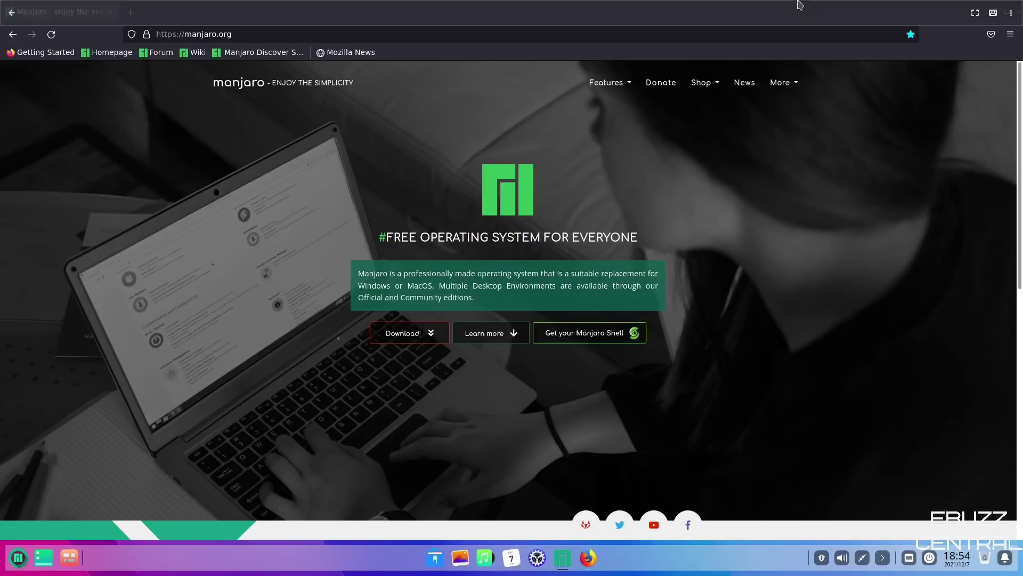
left_click(973, 15)
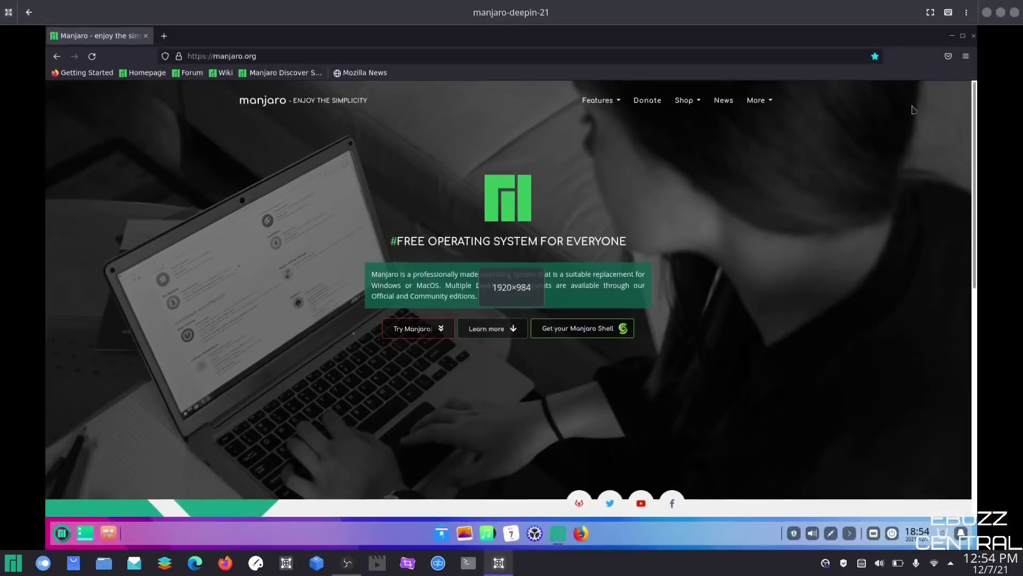
left_click(986, 12)
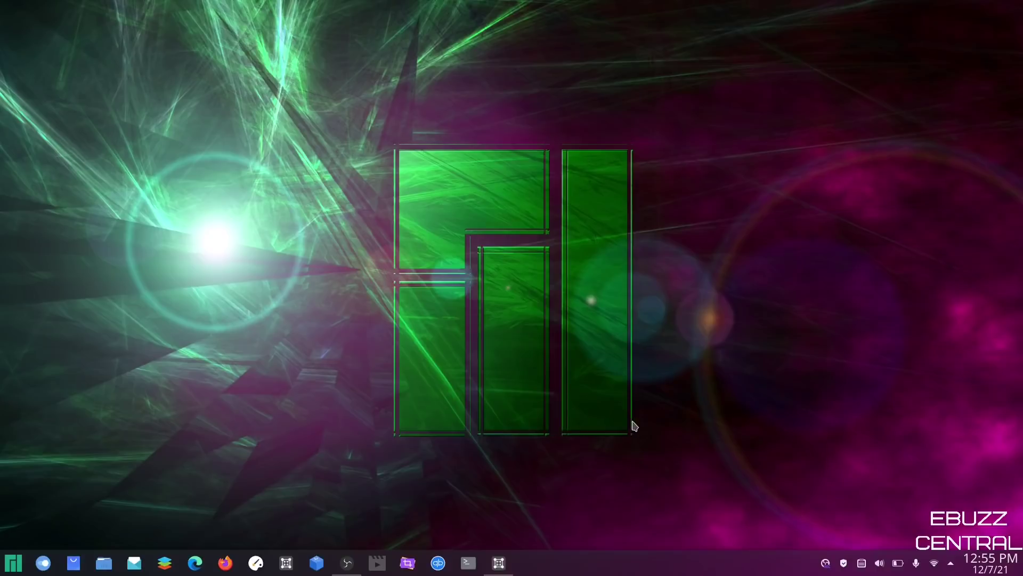
left_click(499, 562)
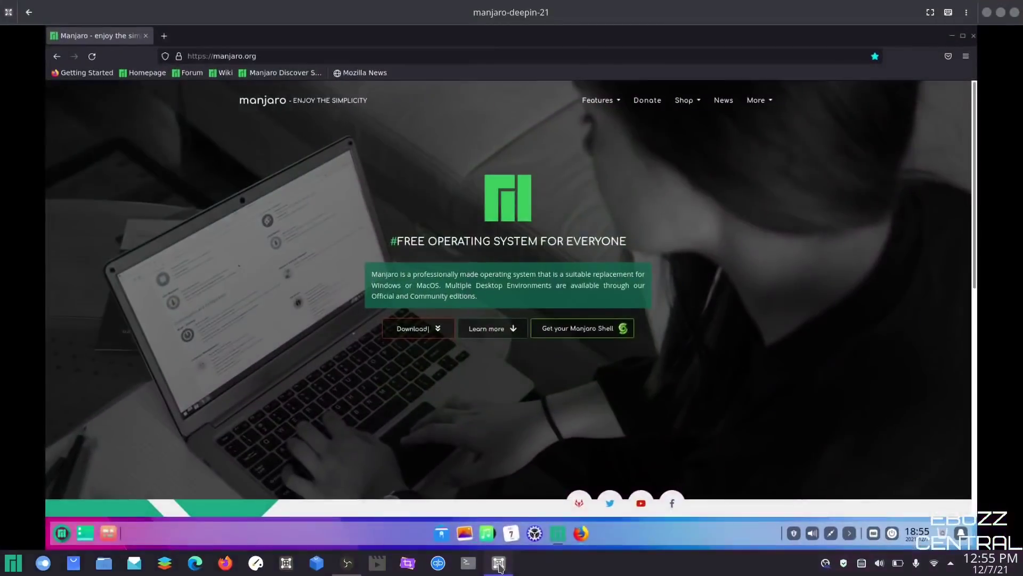
left_click(930, 12)
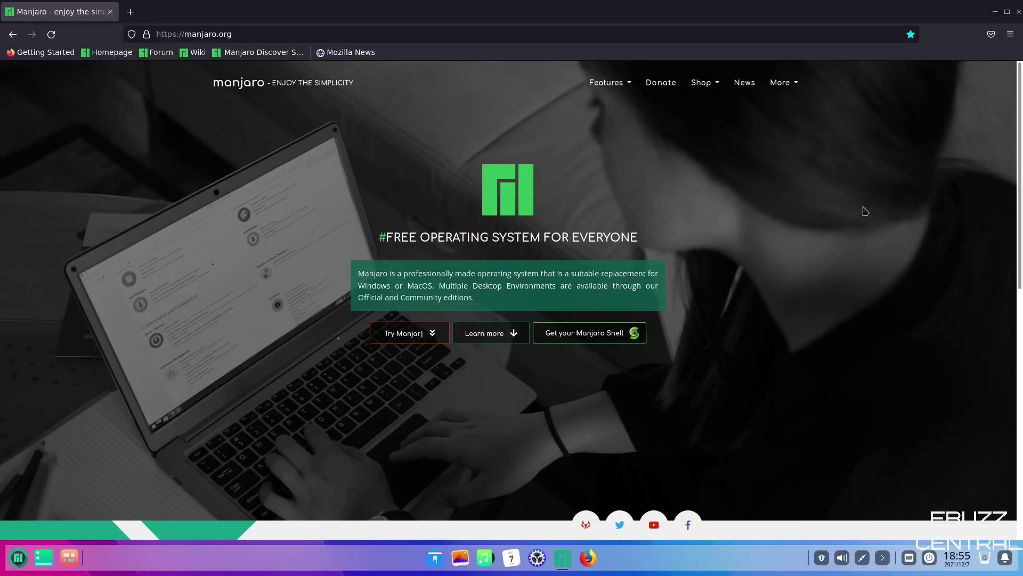
Step: Open the Manjaro downloads page and look through the XFCE, KDE Plasma and GNOME editions
left_click(401, 337)
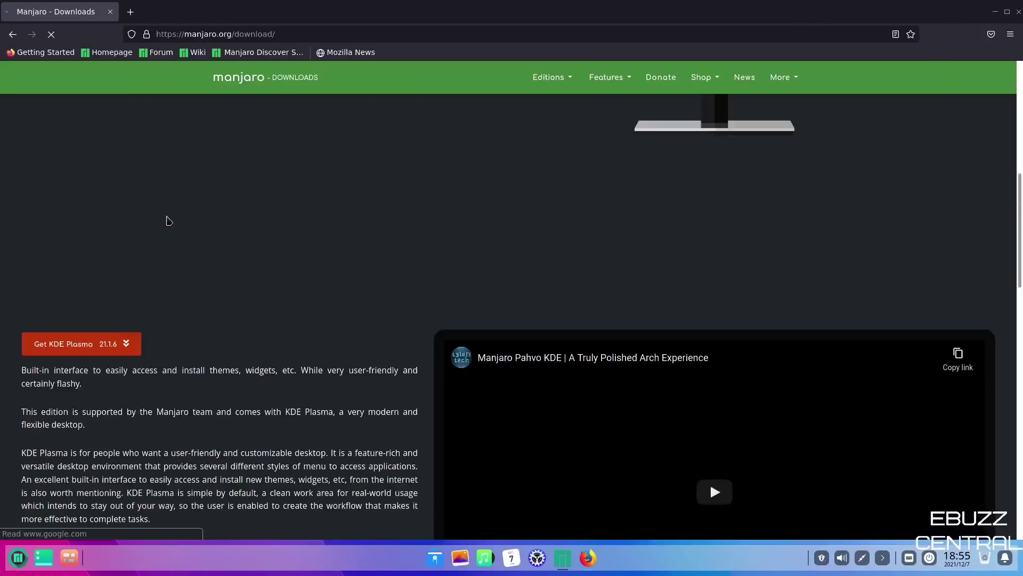
scroll(167, 221, "down", 7)
scroll(171, 223, "down", 8)
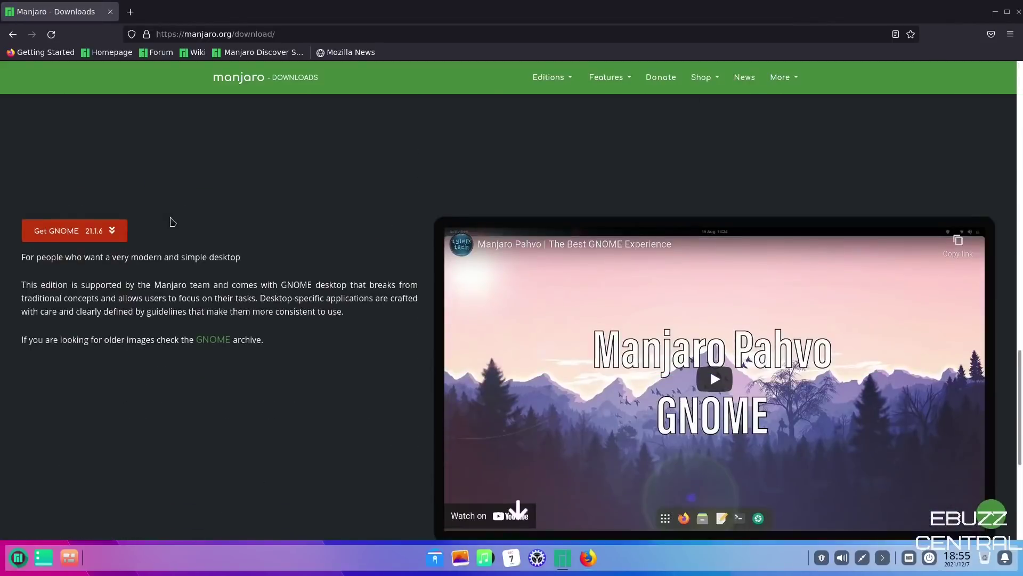
scroll(171, 221, "up", 7)
scroll(167, 218, "up", 10)
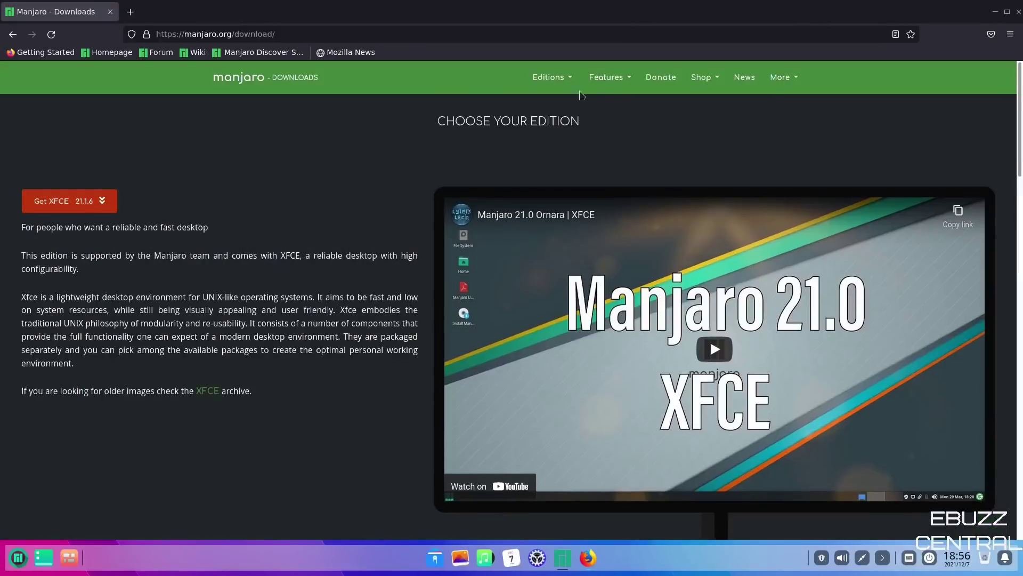
Step: Find the Deepin 21.1.2 community edition and open its page of 64-bit and minimal downloads
left_click(561, 81)
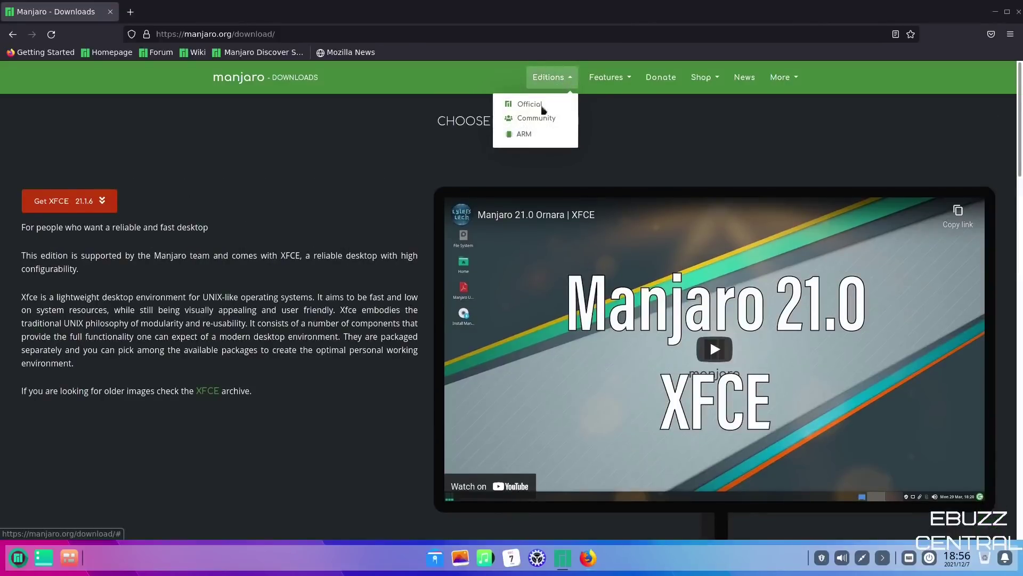
mouse_move(539, 118)
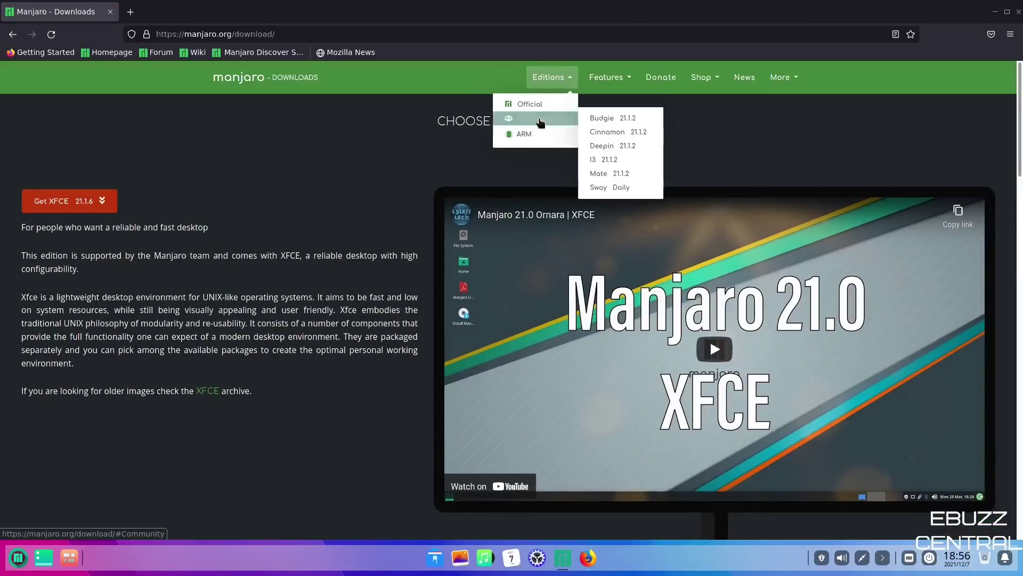
left_click(611, 149)
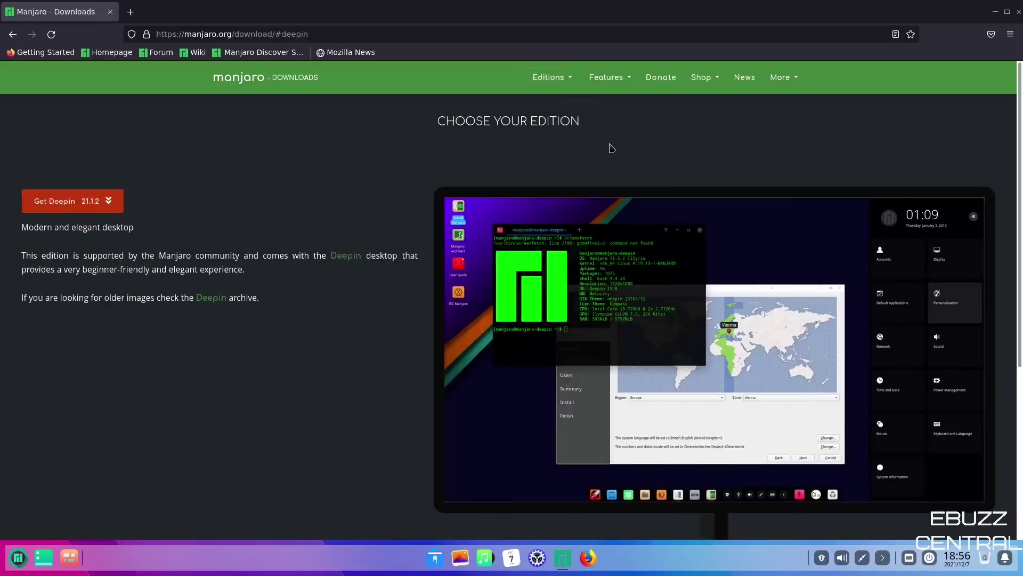
left_click(80, 205)
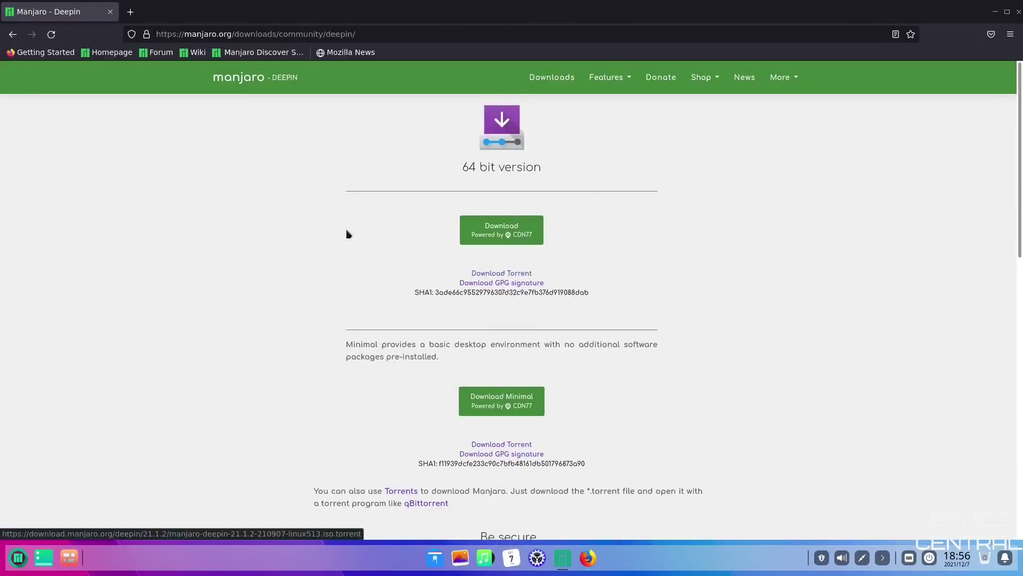
Step: Return to the Manjaro homepage to review its Features and More links, and close the browser
left_click(232, 83)
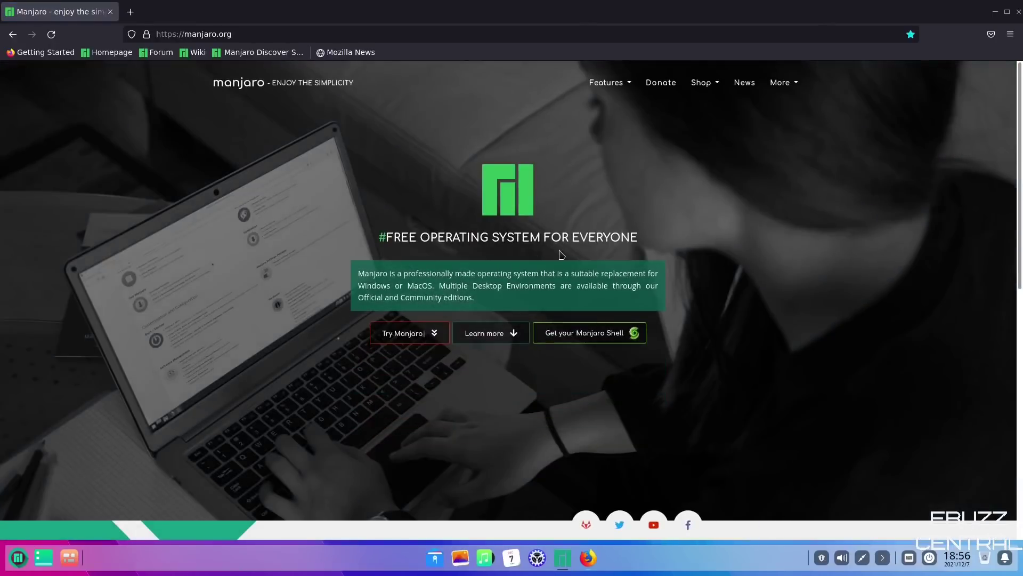
left_click(631, 87)
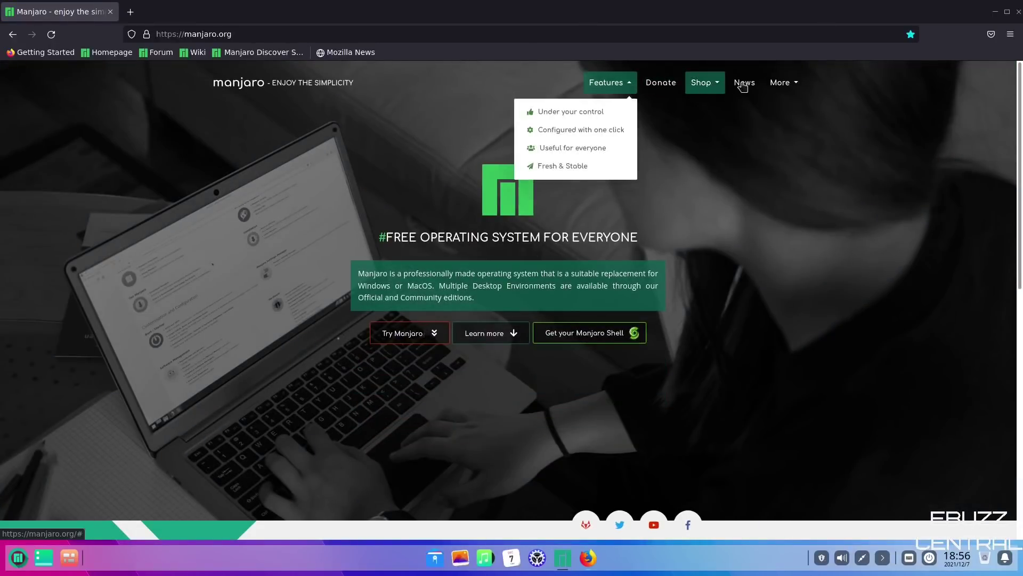
left_click(782, 86)
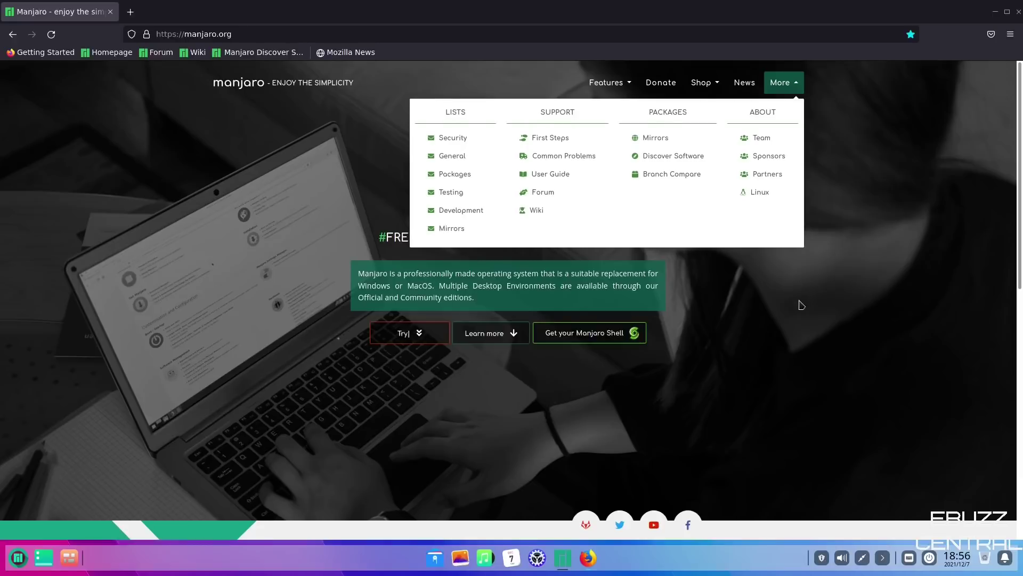
left_click(789, 324)
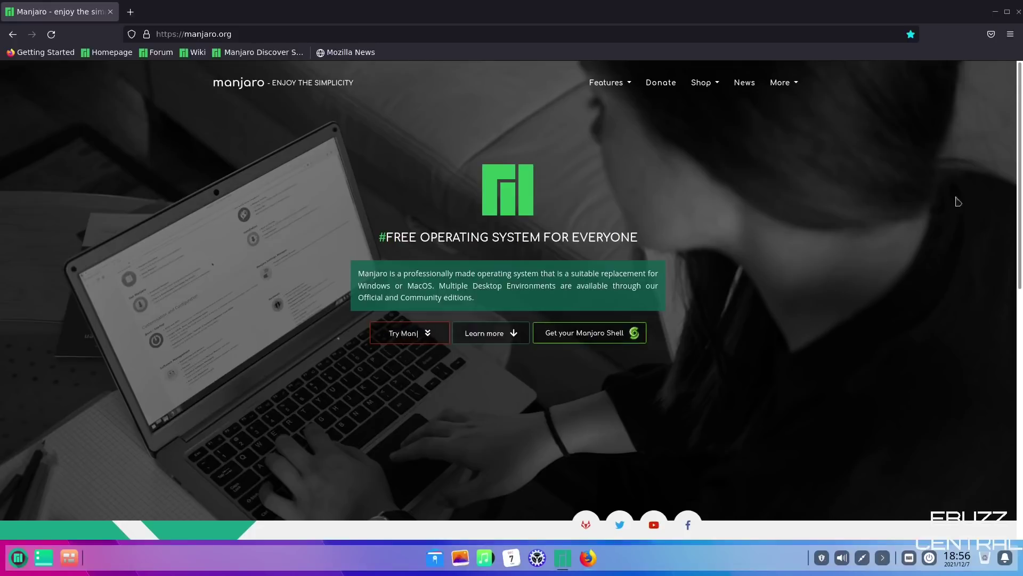
left_click(1019, 11)
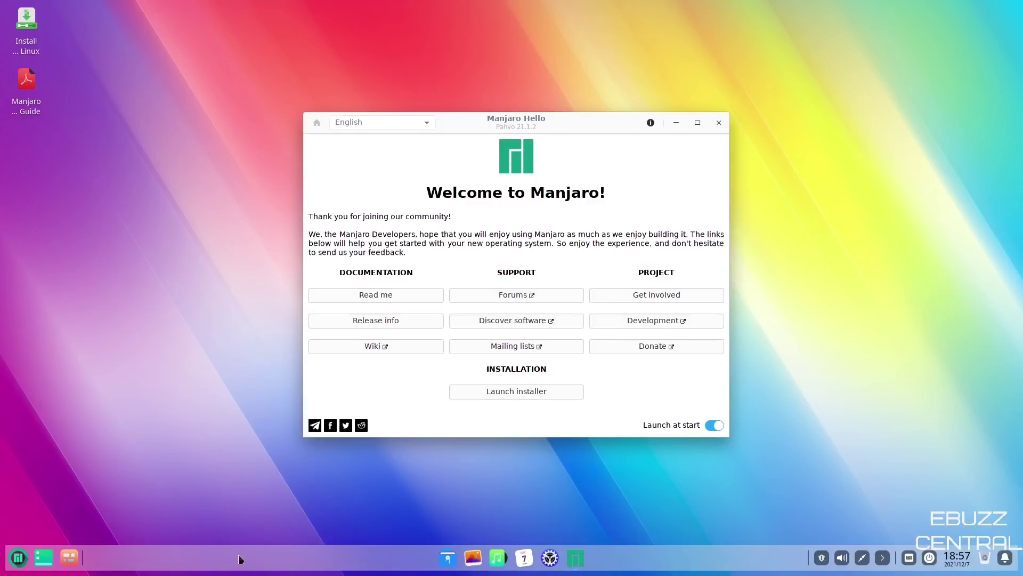
Step: Switch the dock to Efficient Mode and back to Fashion Mode
right_click(322, 561)
mouse_move(358, 505)
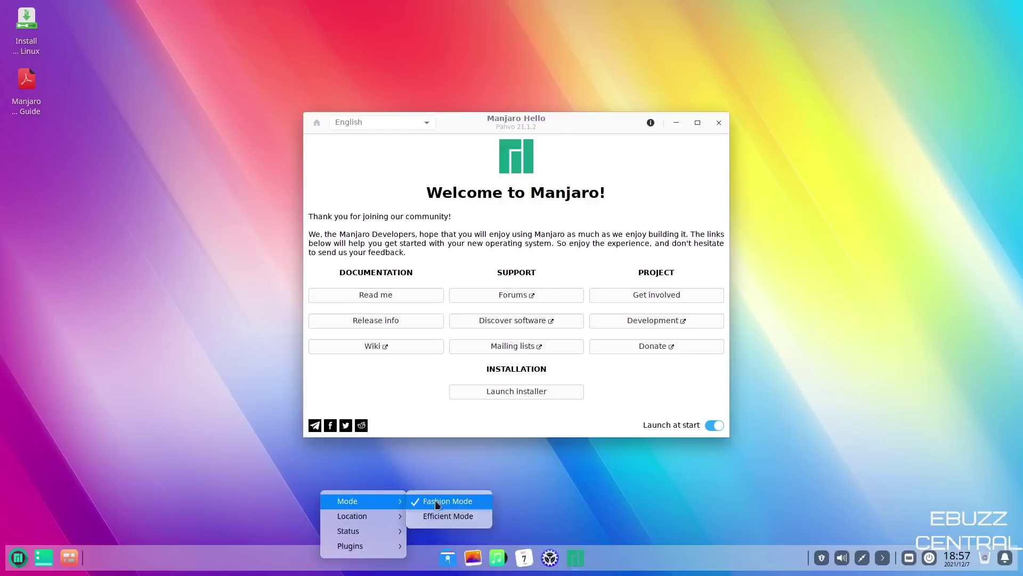
left_click(433, 517)
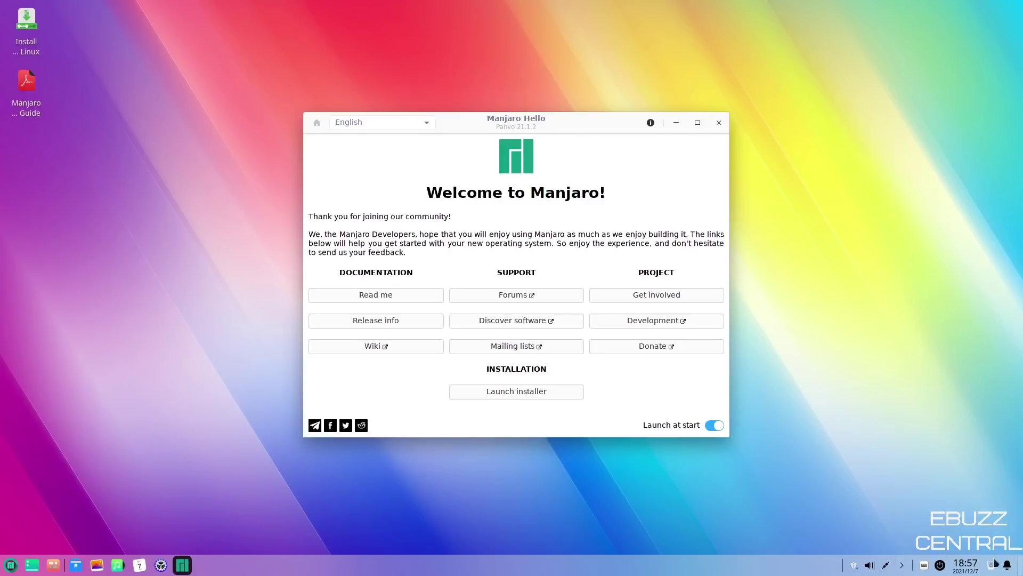
right_click(273, 569)
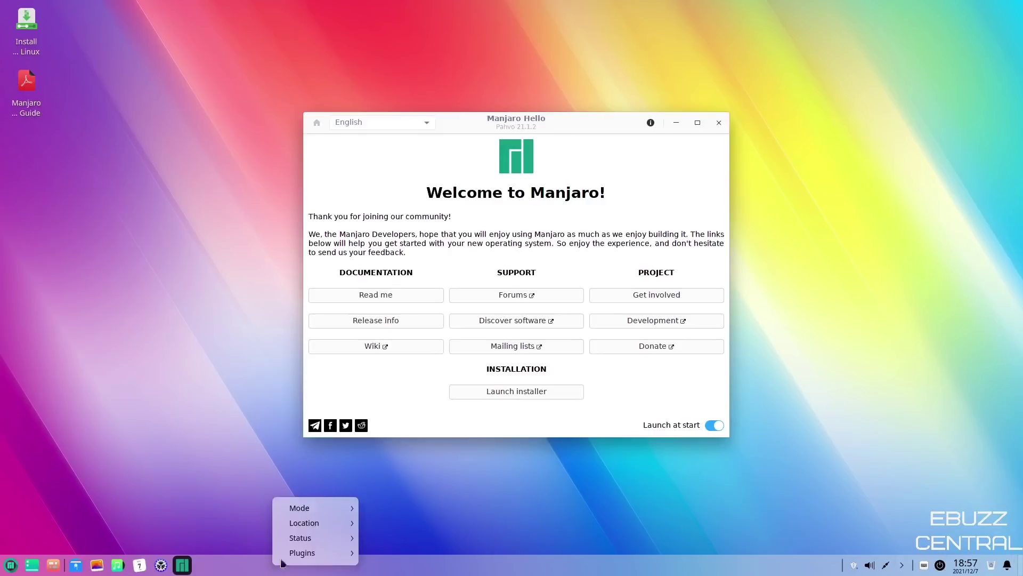
mouse_move(317, 509)
left_click(397, 509)
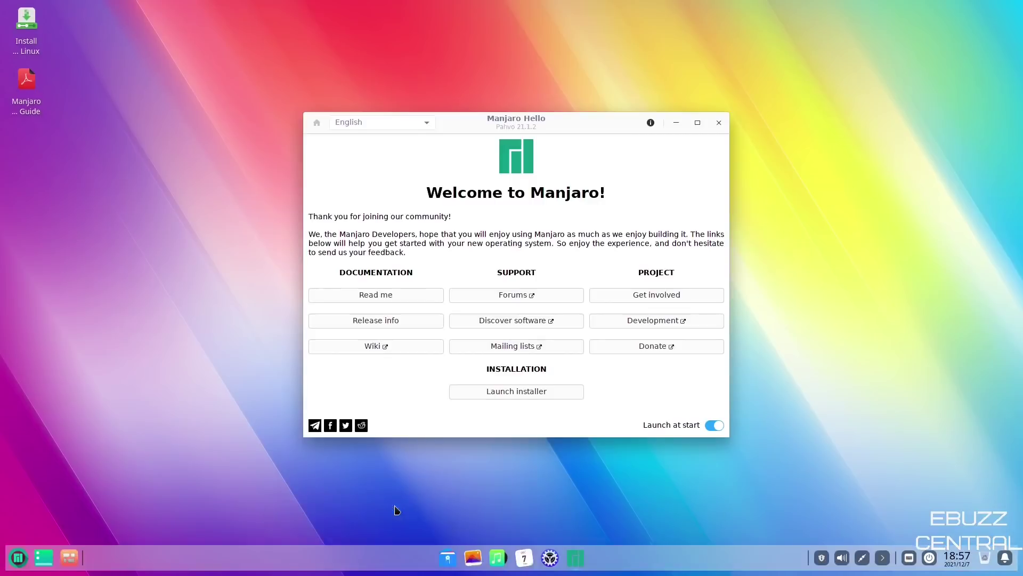
Step: Move the Manjaro Hello welcome window slightly up and close it
left_click_drag(591, 126, 606, 91)
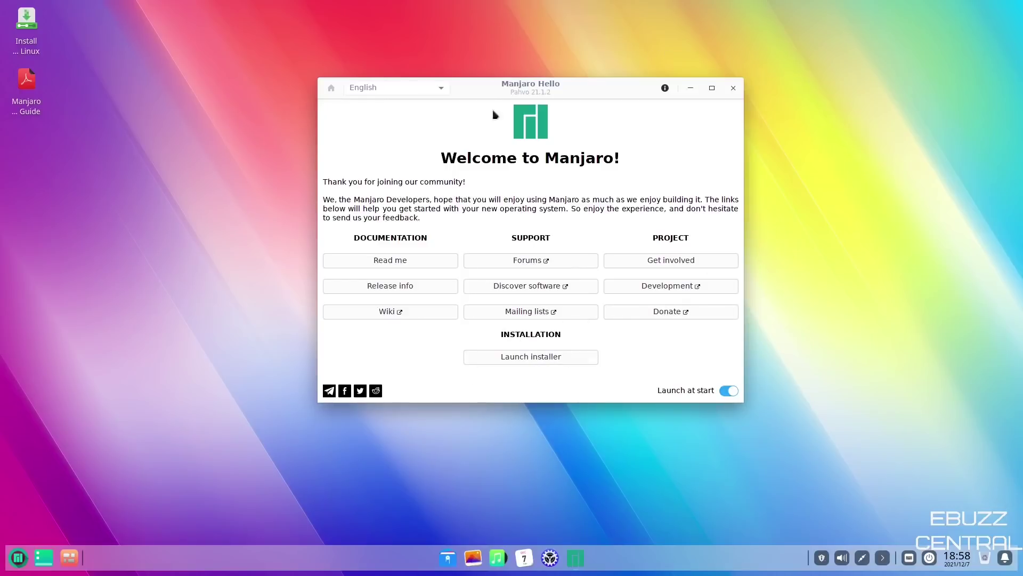
left_click(734, 87)
Step: Set the desktop icon size to Medium and return it to Small
right_click(531, 148)
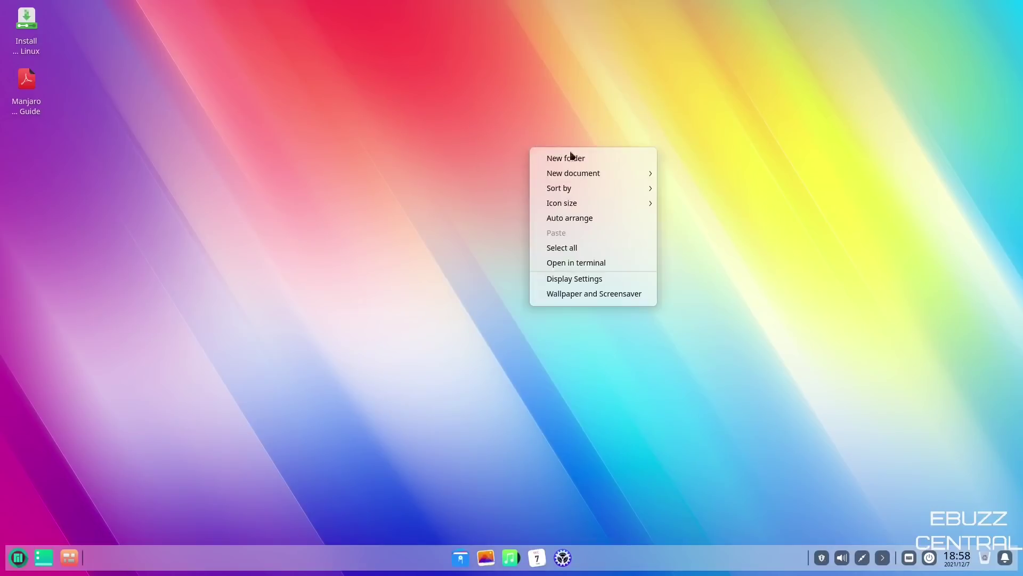
mouse_move(576, 205)
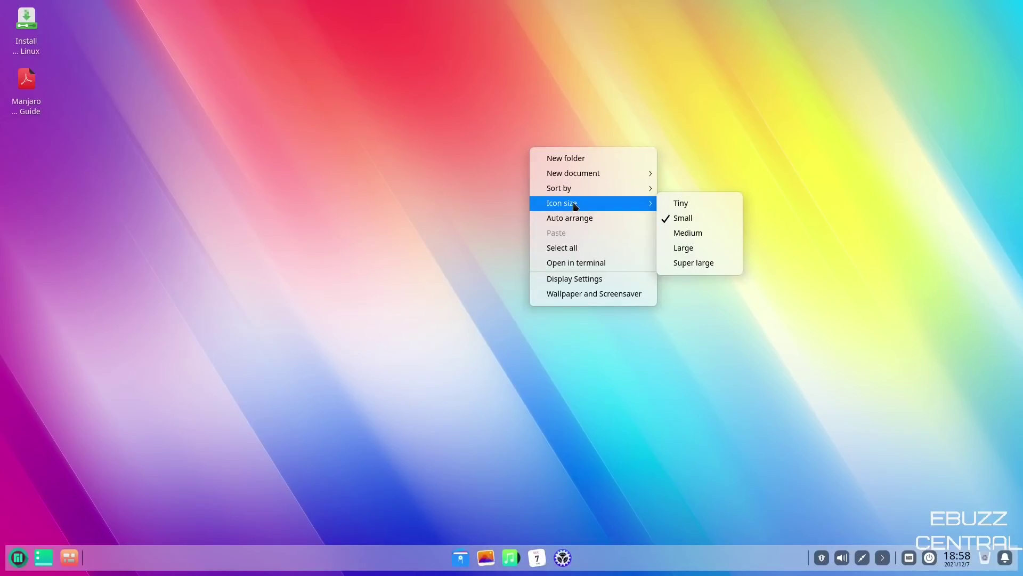
left_click(684, 233)
right_click(517, 180)
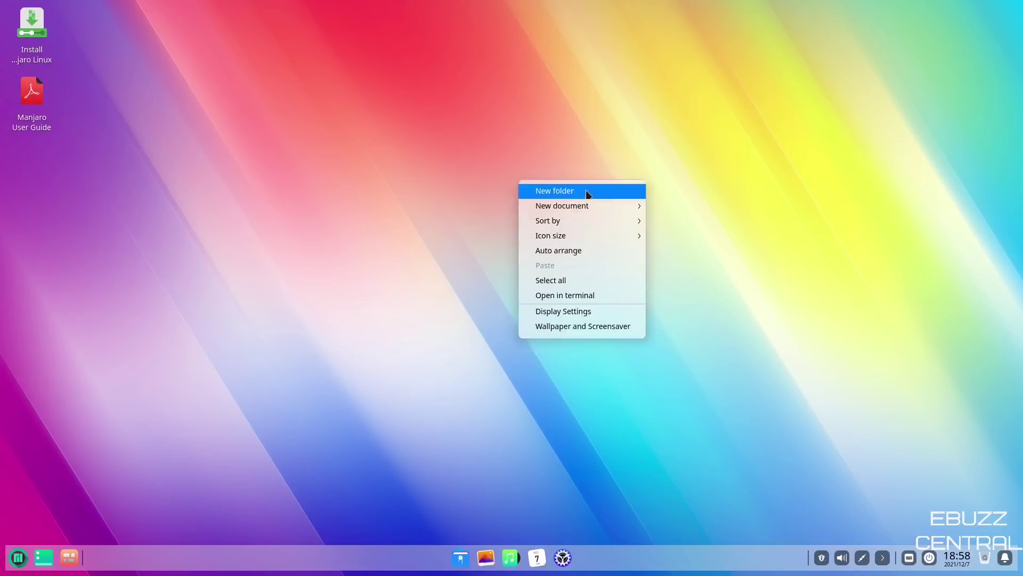
mouse_move(628, 241)
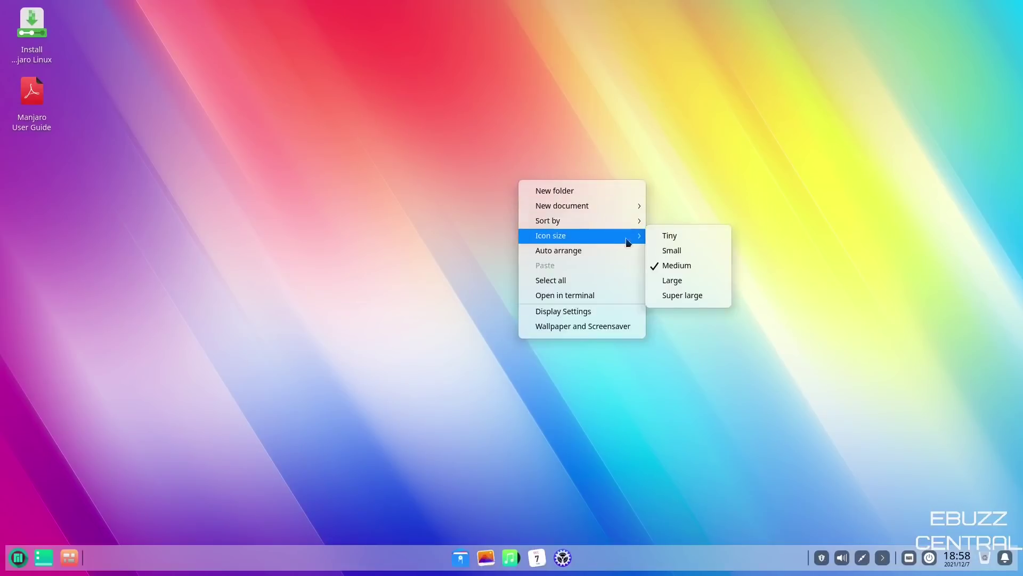
left_click(672, 252)
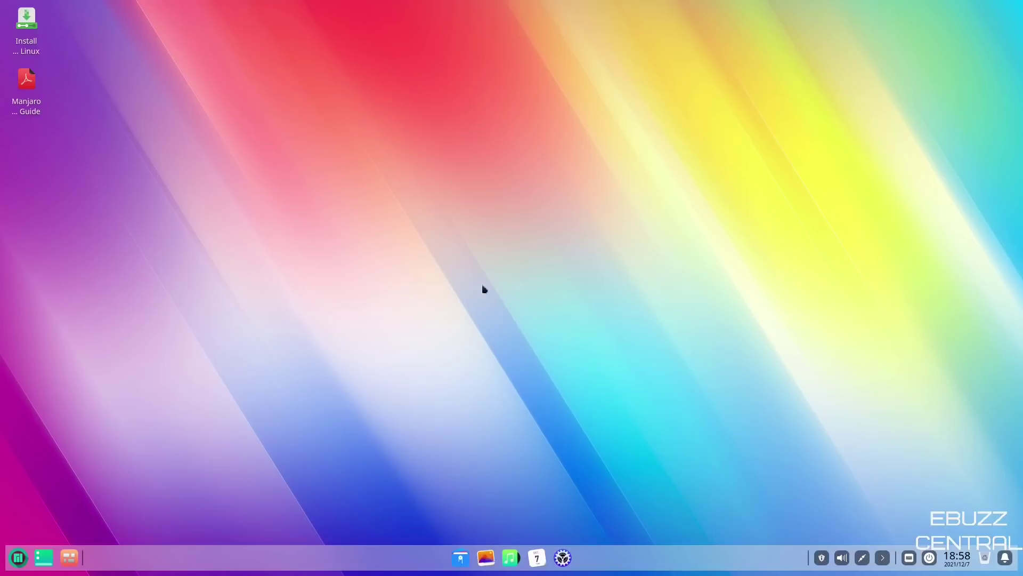
Step: Try the blue bubbles wallpaper and set the desktop to the green and dark grey one with the round Manjaro logo
right_click(509, 257)
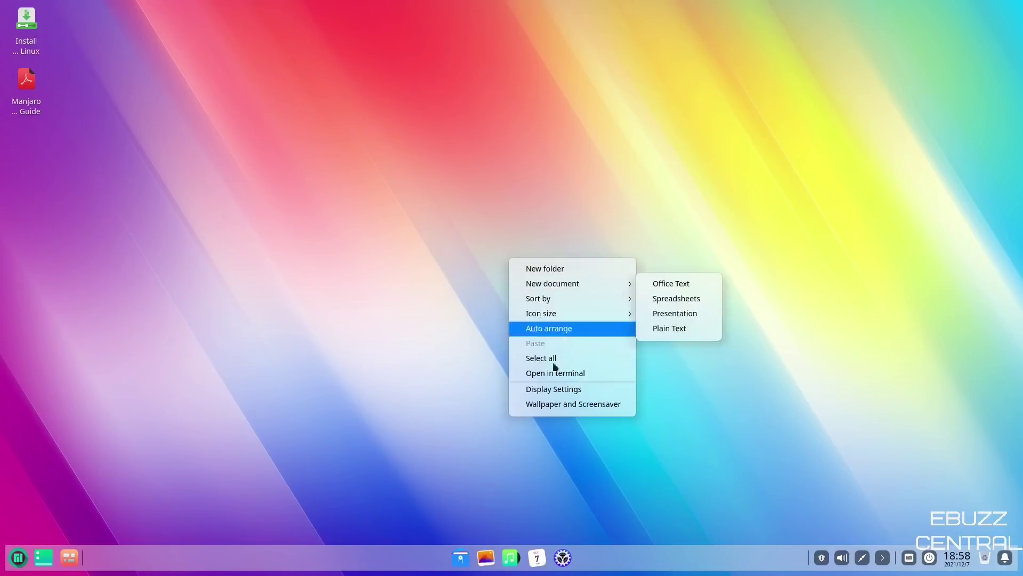
left_click(565, 404)
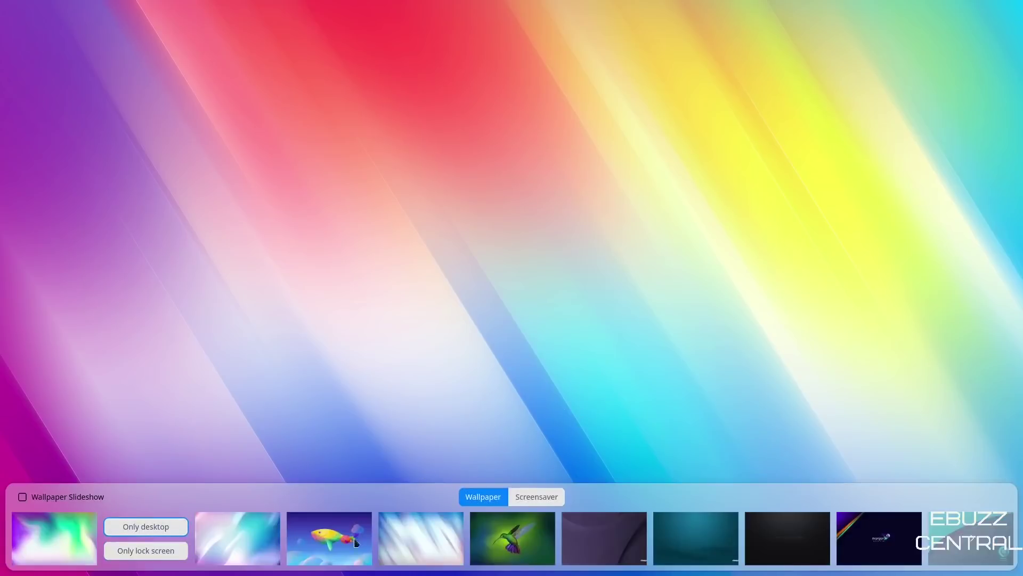
scroll(869, 539, "down", 2)
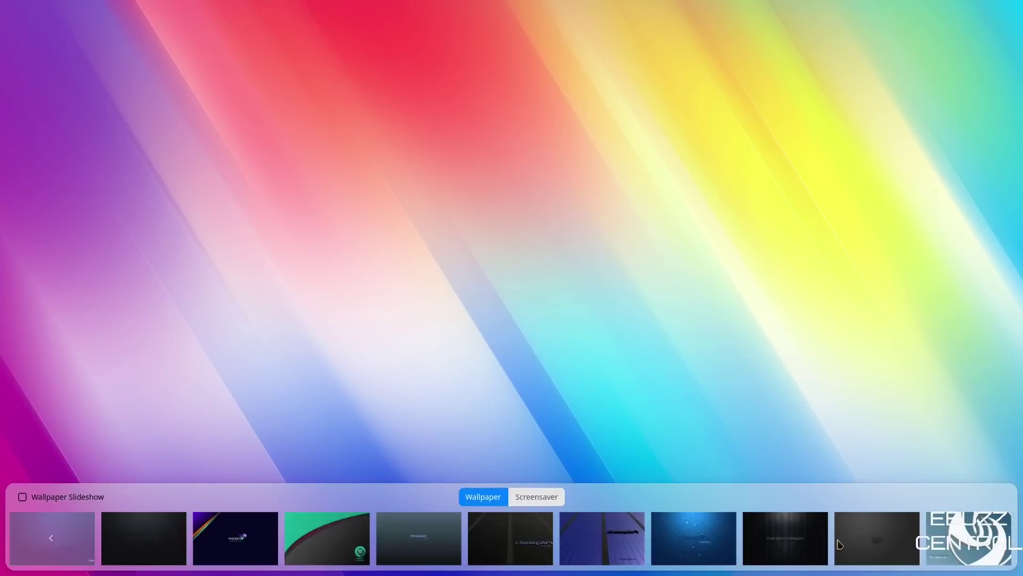
left_click(332, 544)
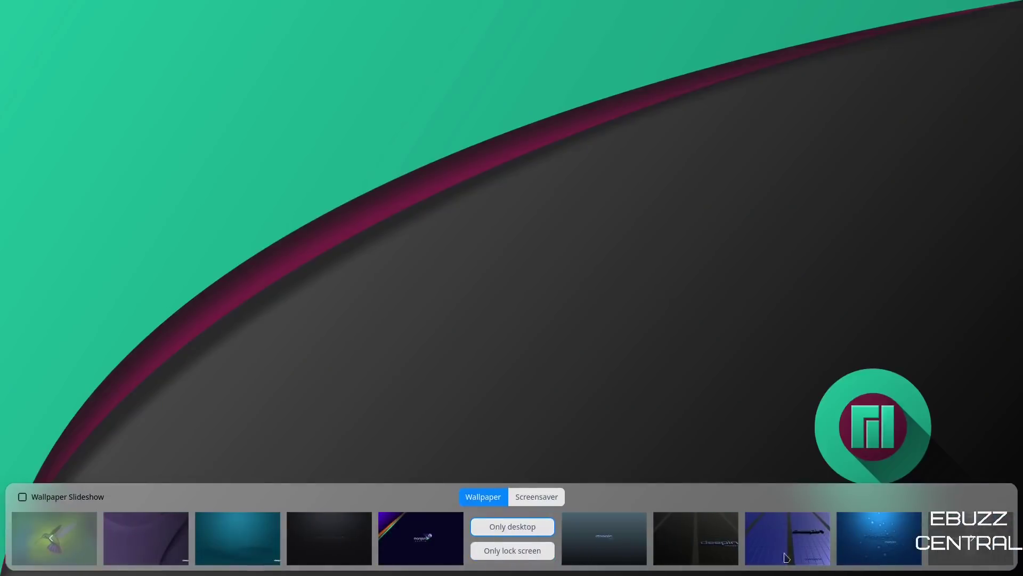
left_click(889, 547)
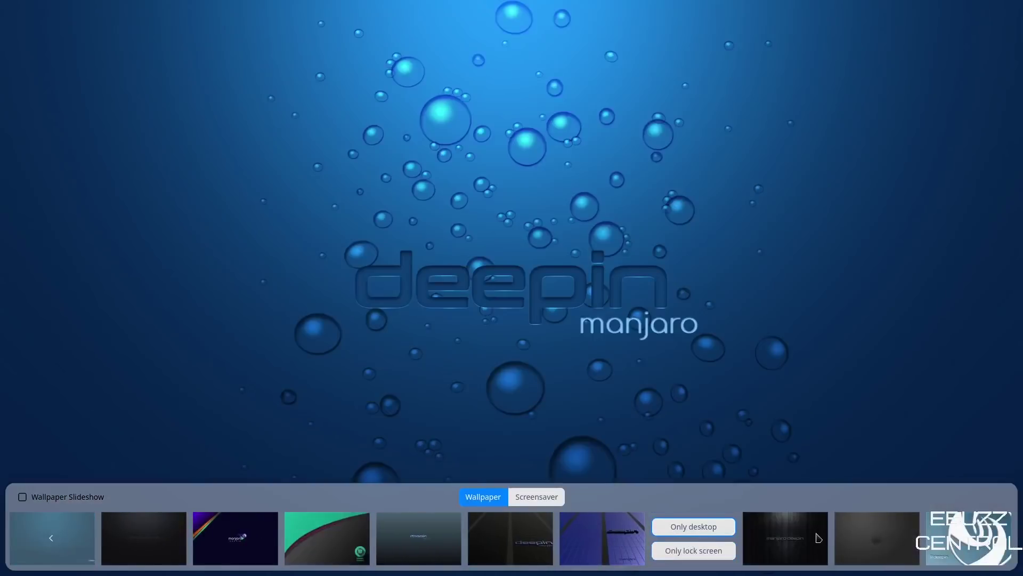
left_click(324, 549)
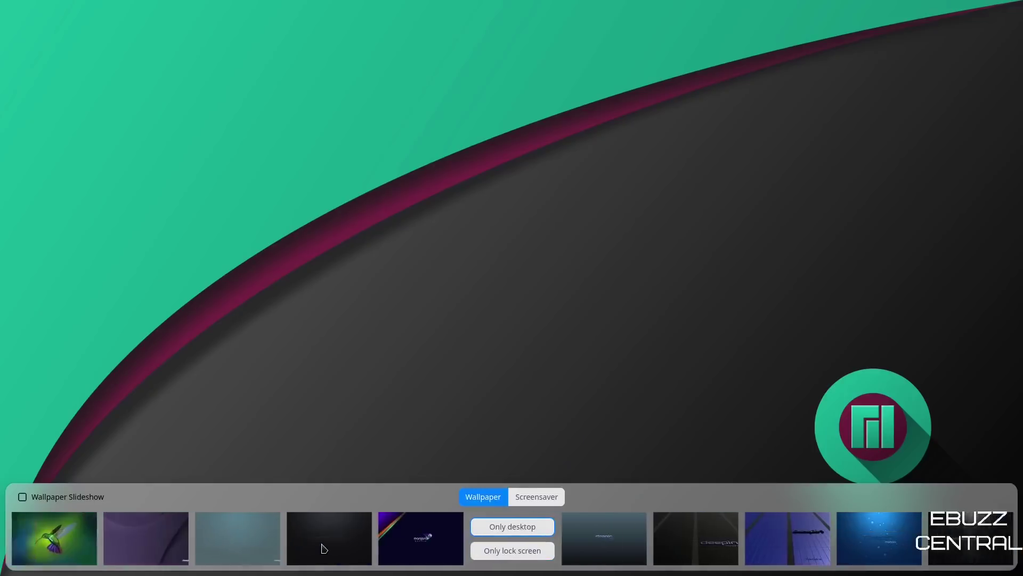
left_click(627, 330)
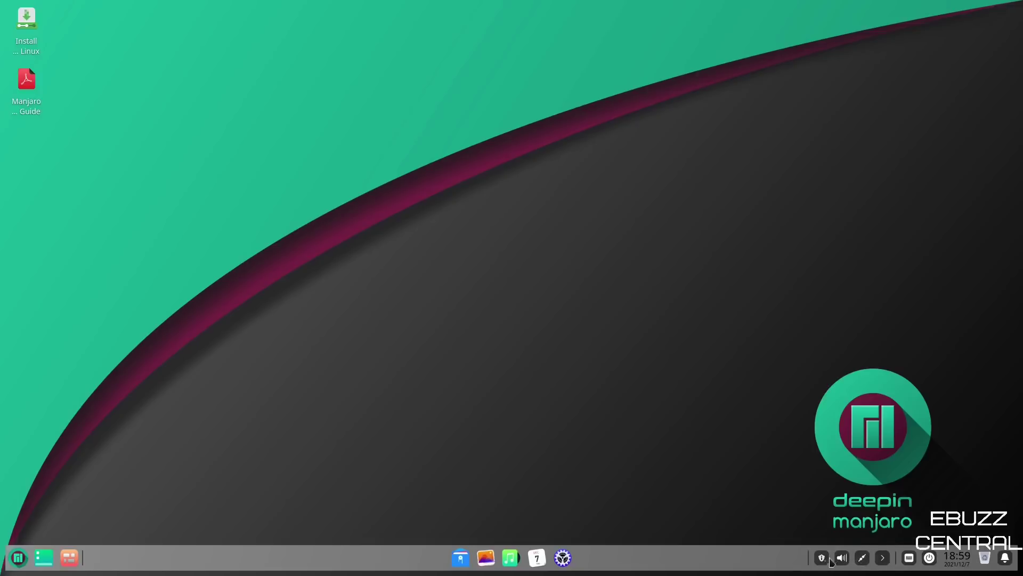
Step: Collapse the system tray icons in the dock
left_click(883, 558)
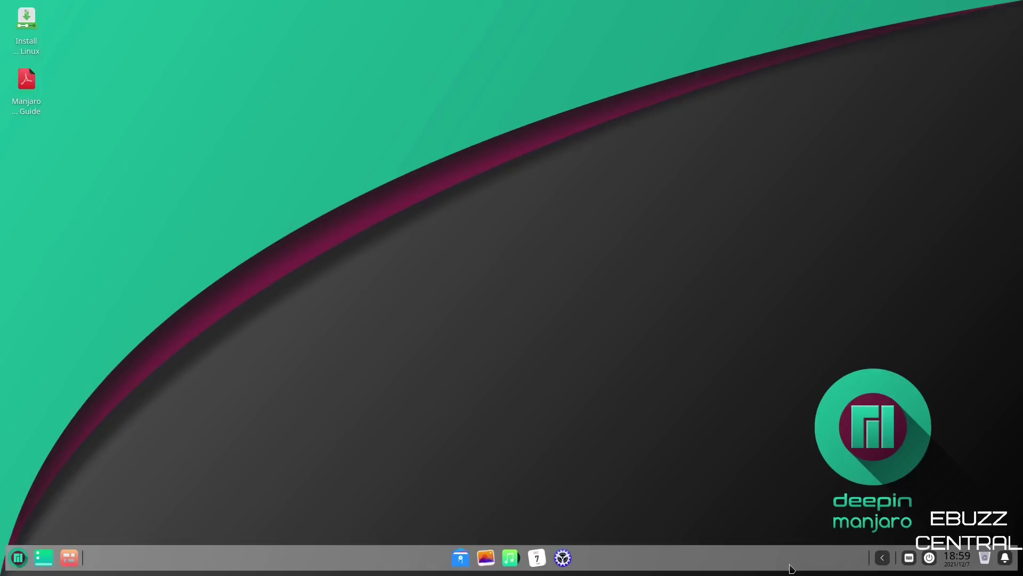
Step: Open the file manager and browse its Home, Desktop, Videos and Music folders, ending back in Home
left_click(461, 559)
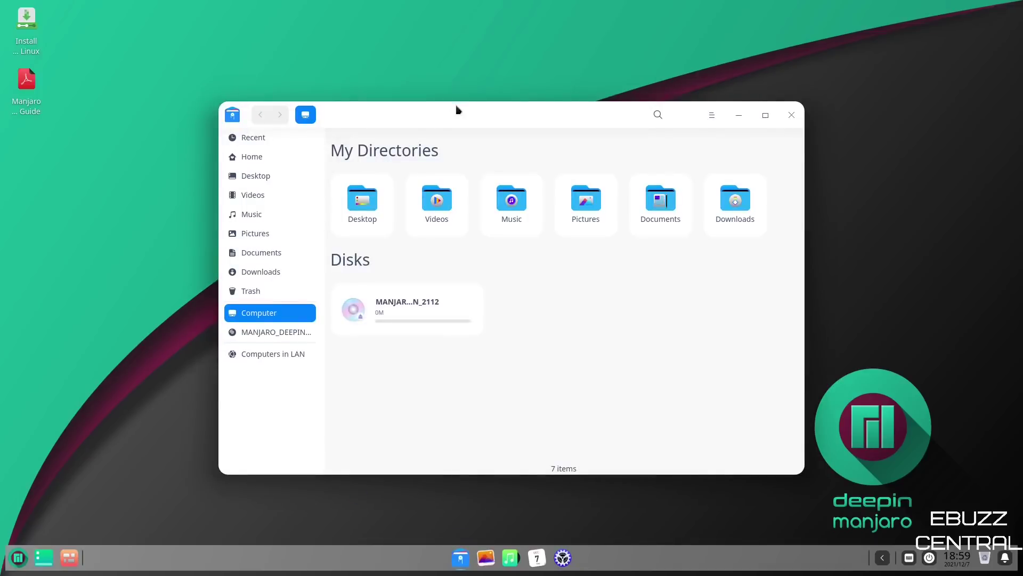
left_click_drag(557, 113, 578, 109)
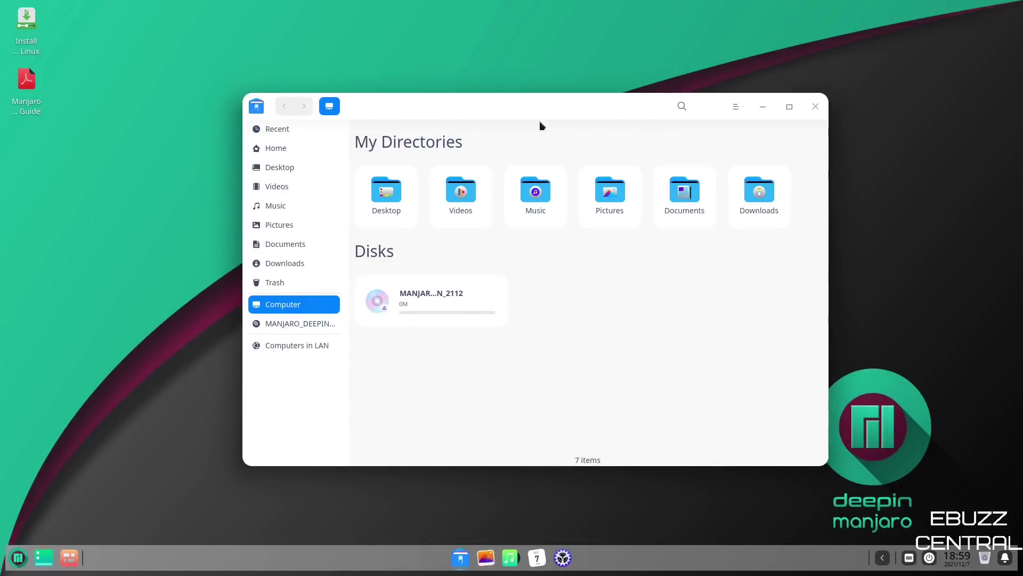
left_click(276, 153)
left_click(278, 171)
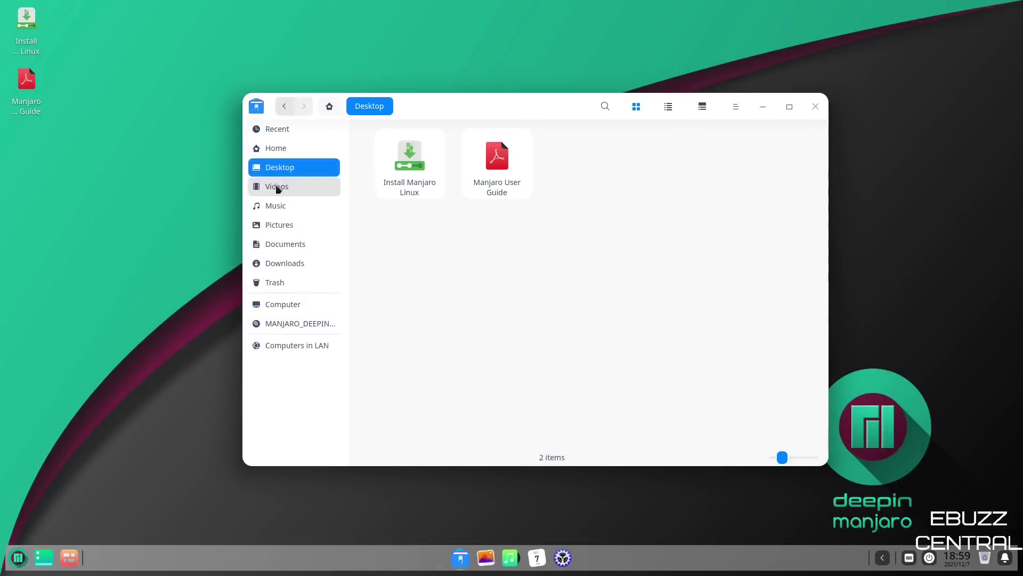
left_click(277, 187)
left_click(276, 205)
left_click(282, 153)
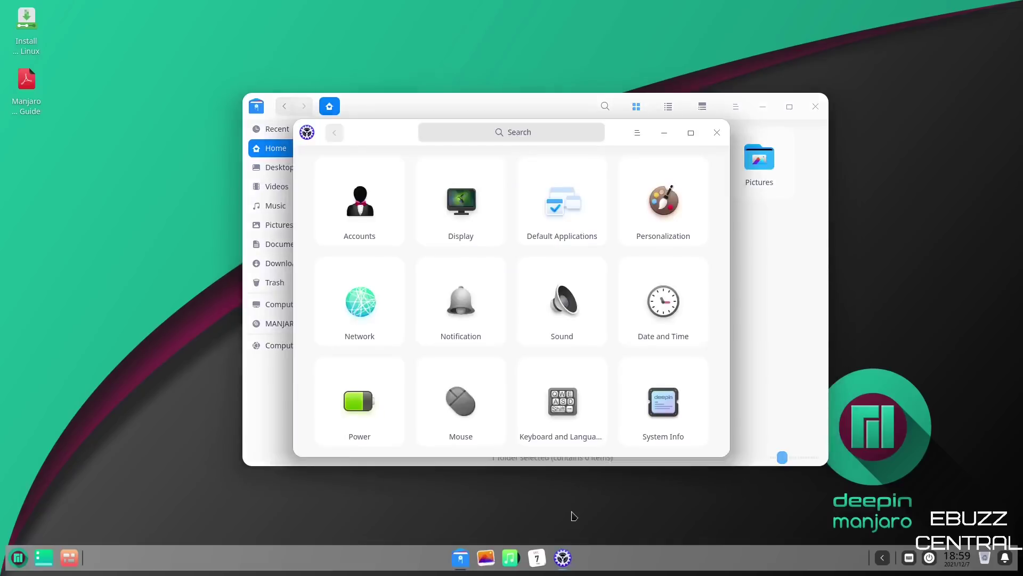
Step: Switch the desktop theme to Dark in the Personalization settings and close the settings window
left_click(660, 210)
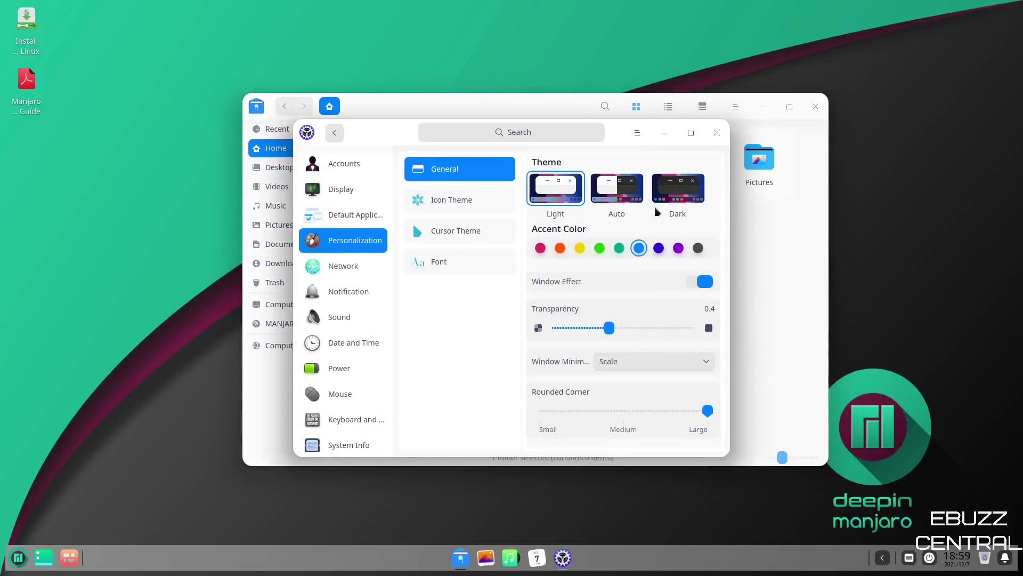
left_click(676, 191)
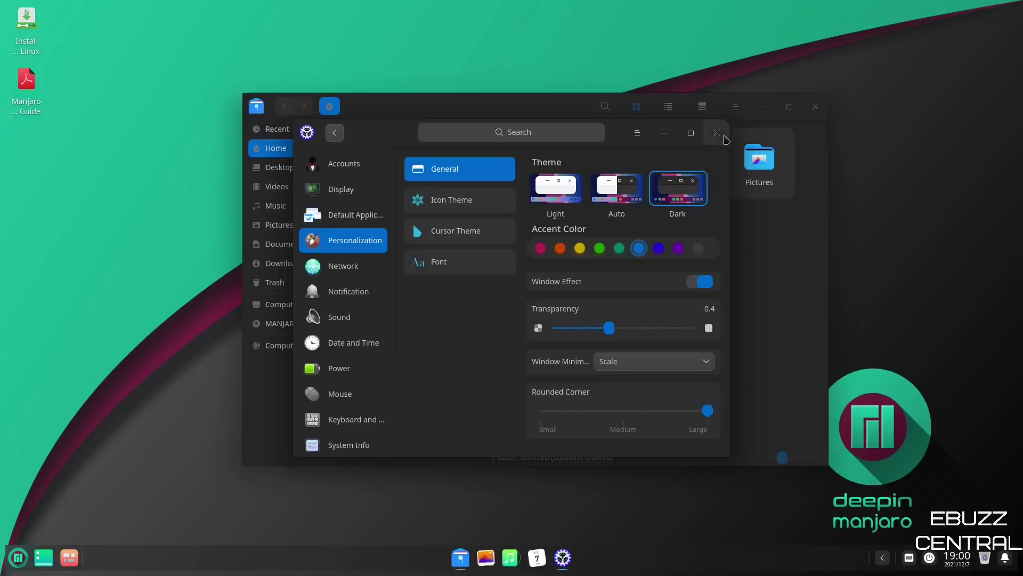
left_click(717, 133)
Step: Move the file manager window up to view its Home folder in the dark theme, try its icon size slider and close it
left_click_drag(554, 111, 541, 57)
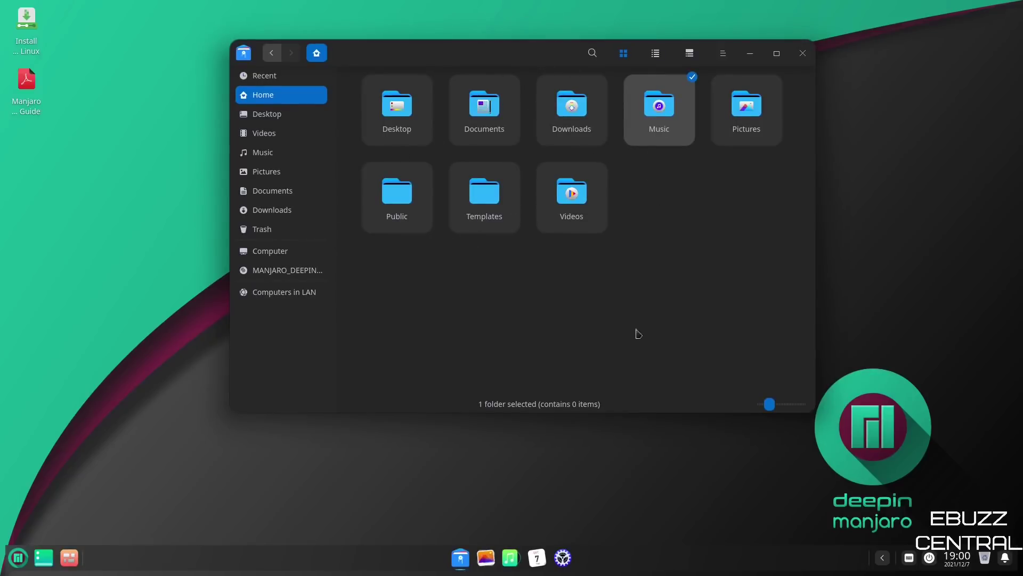
mouse_move(771, 406)
left_mouse_down()
mouse_move(800, 410)
mouse_move(756, 409)
mouse_move(769, 406)
left_mouse_up()
left_click(804, 54)
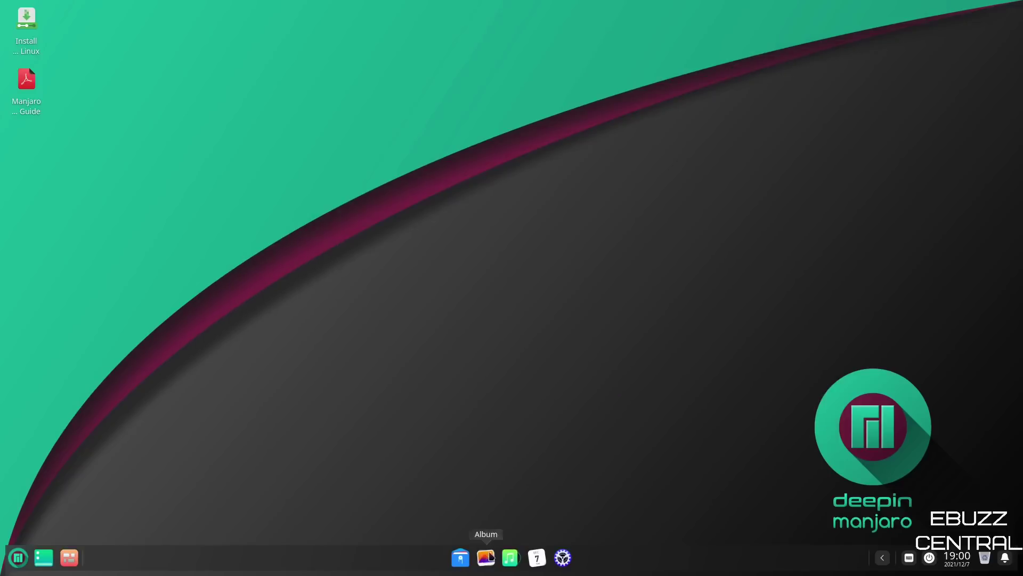
Step: View the Album photo manager and the Music player one after the other, closing each
left_click(490, 561)
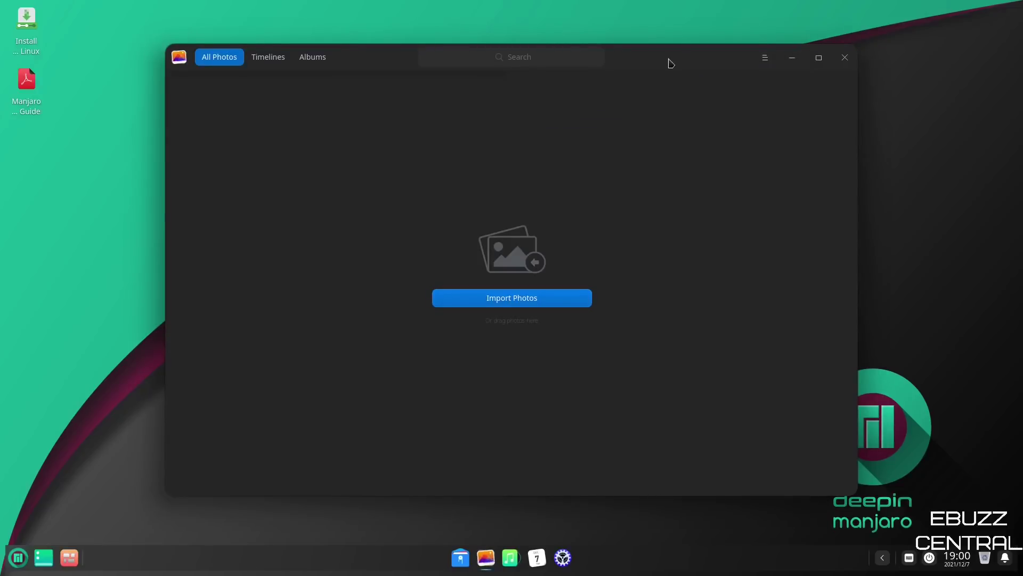
left_click_drag(618, 49, 646, 82)
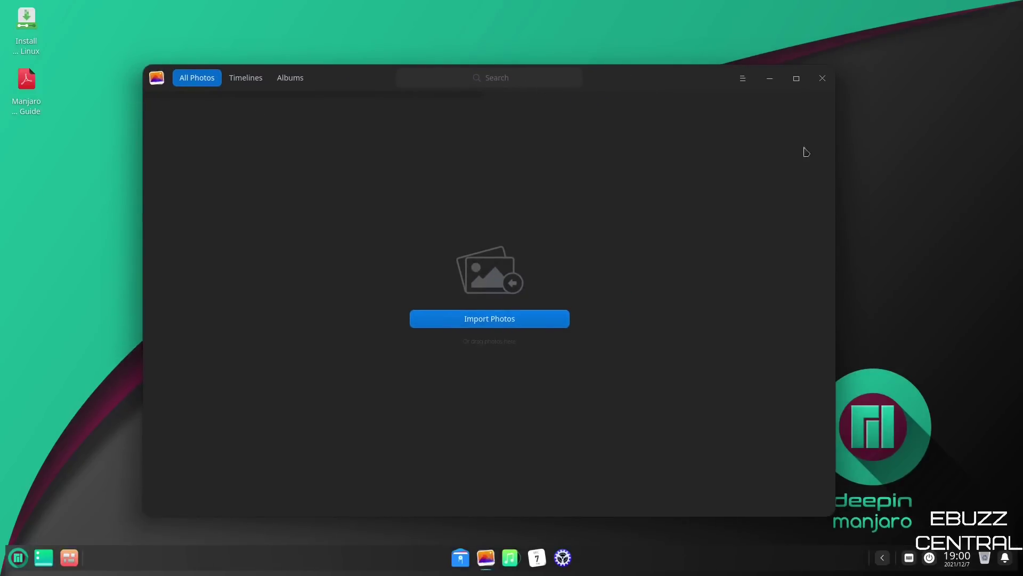
left_click(822, 79)
left_click(511, 558)
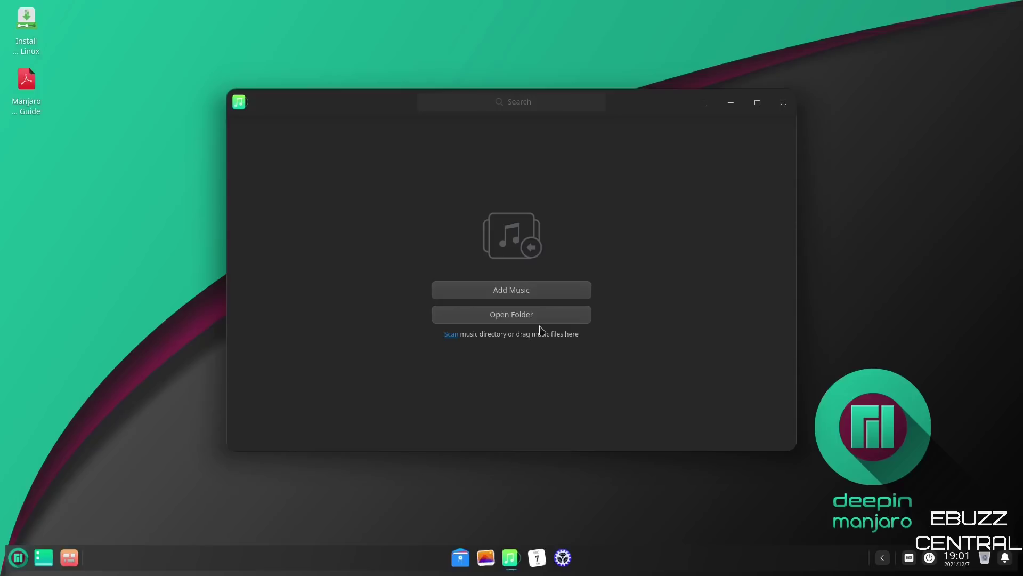
left_click(783, 102)
Step: Open the Calendar, move its window up to view the month and close it
left_click(547, 315)
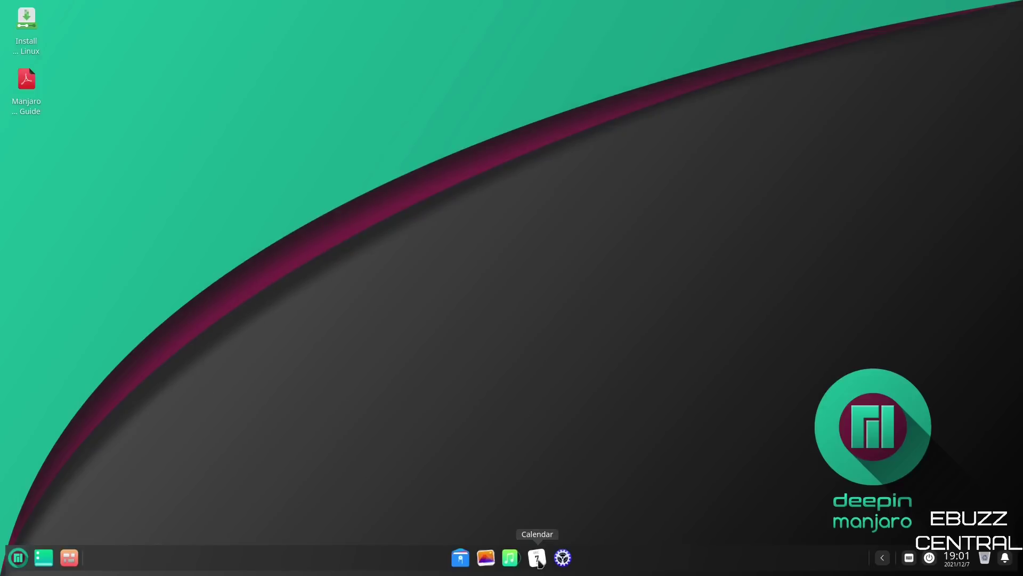
left_click_drag(597, 116, 590, 88)
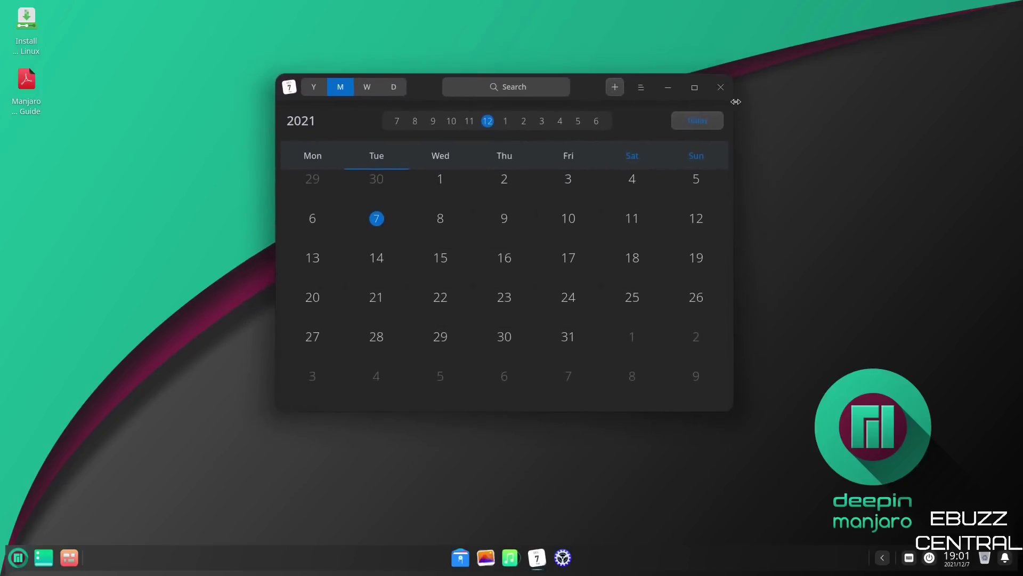
left_click(721, 87)
Step: Open the system settings, move the window up and view the Accounts page
left_click(563, 558)
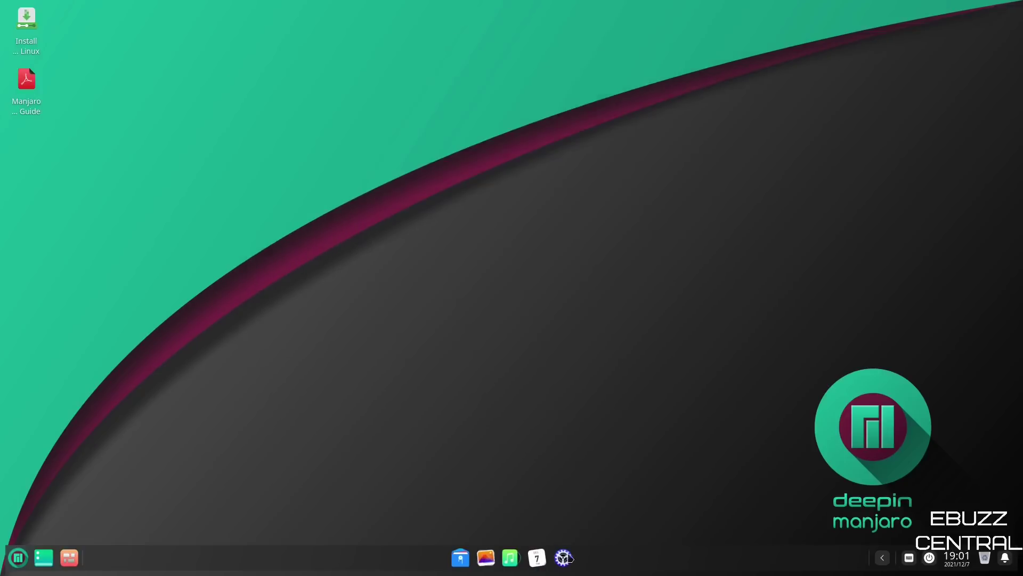
left_click_drag(396, 135, 392, 75)
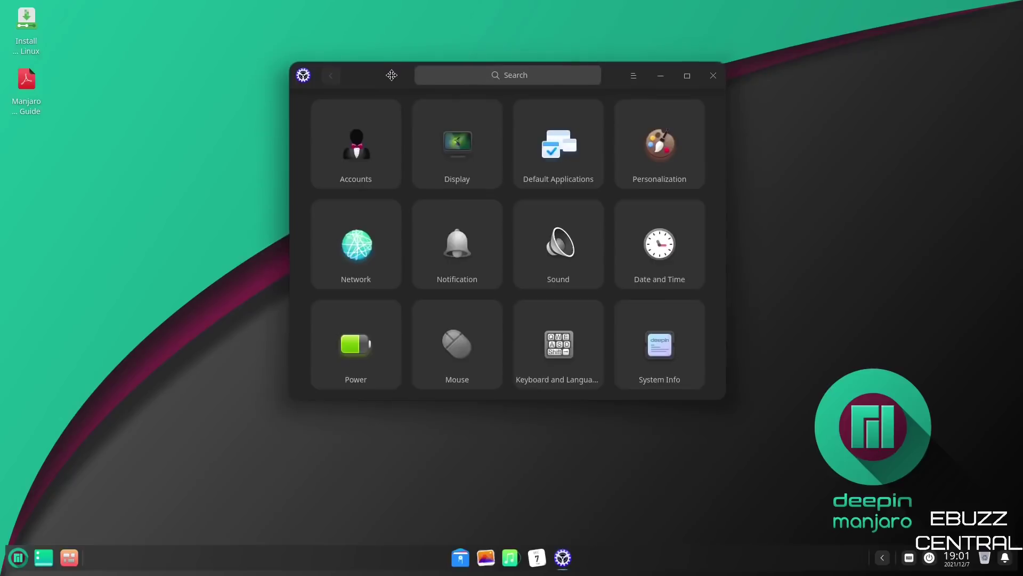
left_click(346, 155)
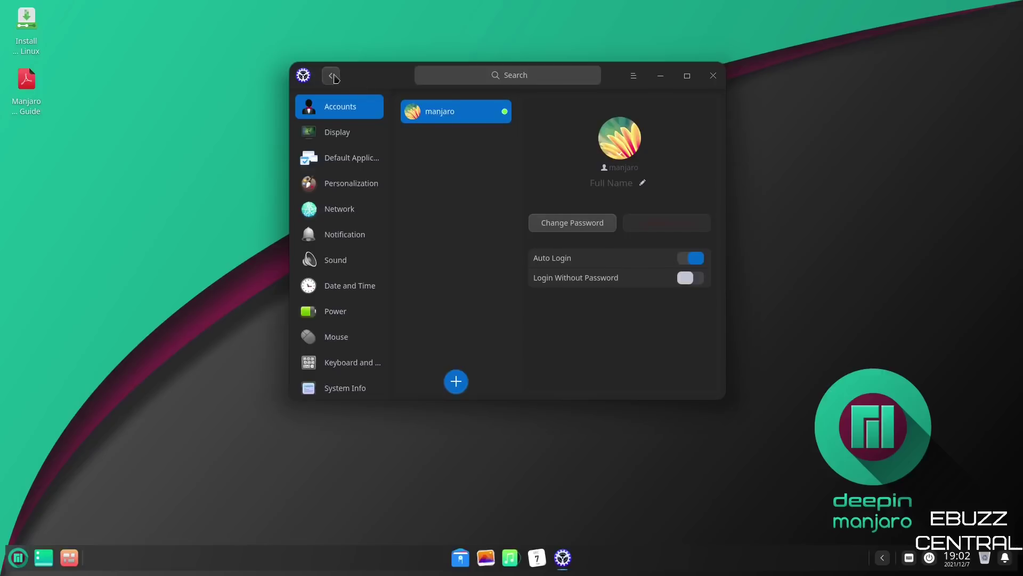
Step: Examine the Display settings, turning Change Color Temperature on and back off
left_click(346, 135)
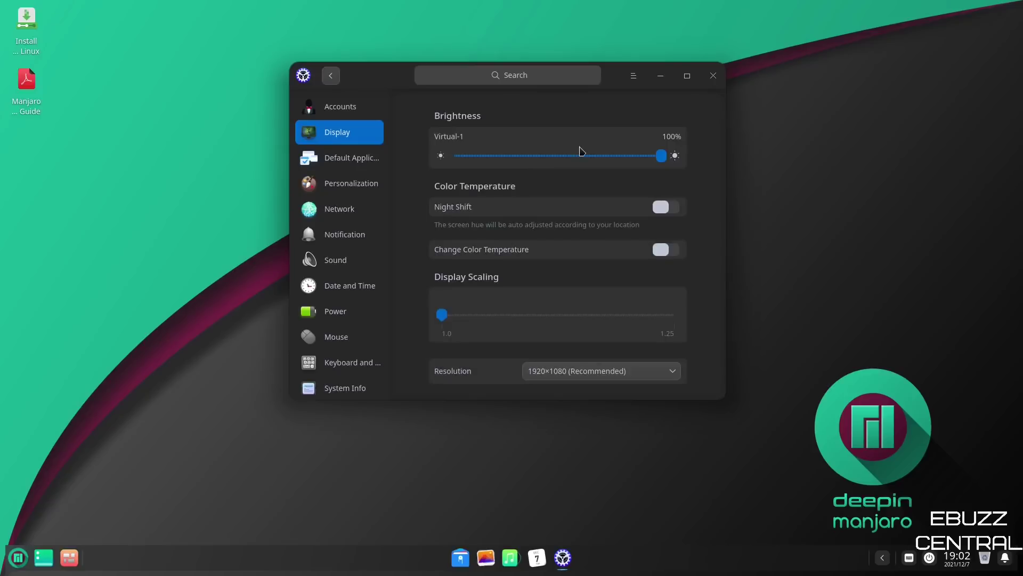
scroll(581, 154, "down", 2)
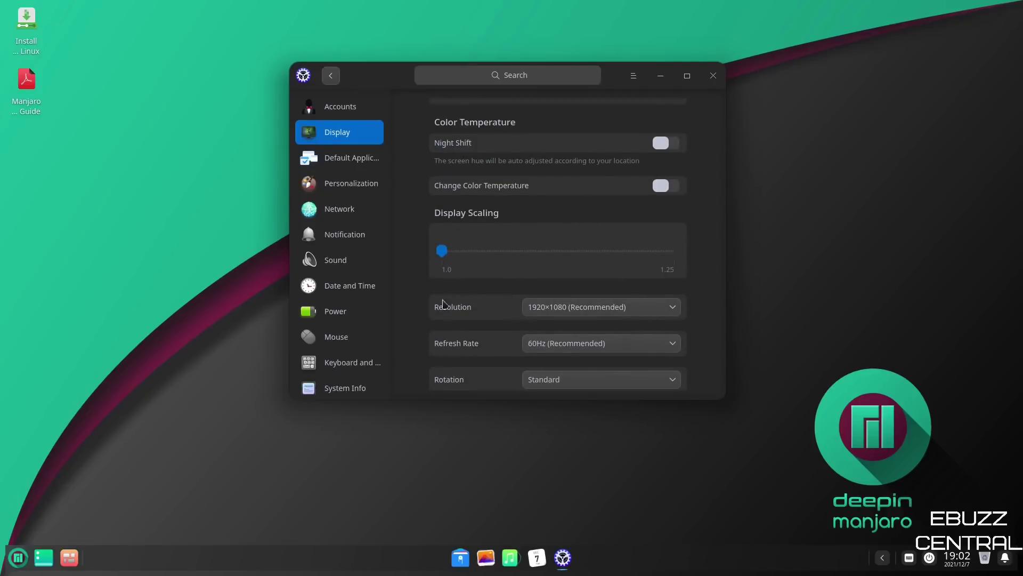
left_click(672, 188)
left_click(672, 187)
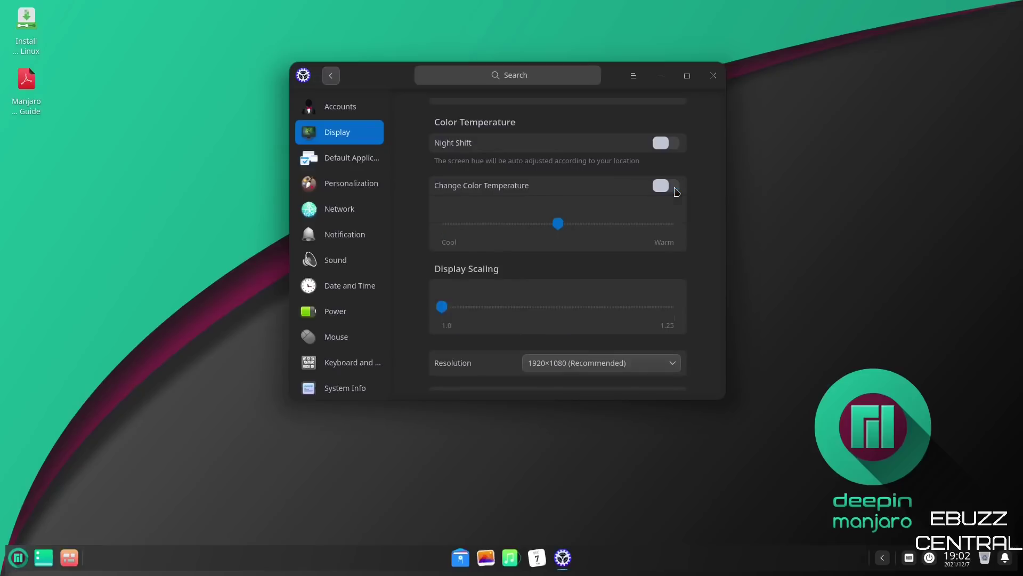
scroll(585, 261, "down", 1)
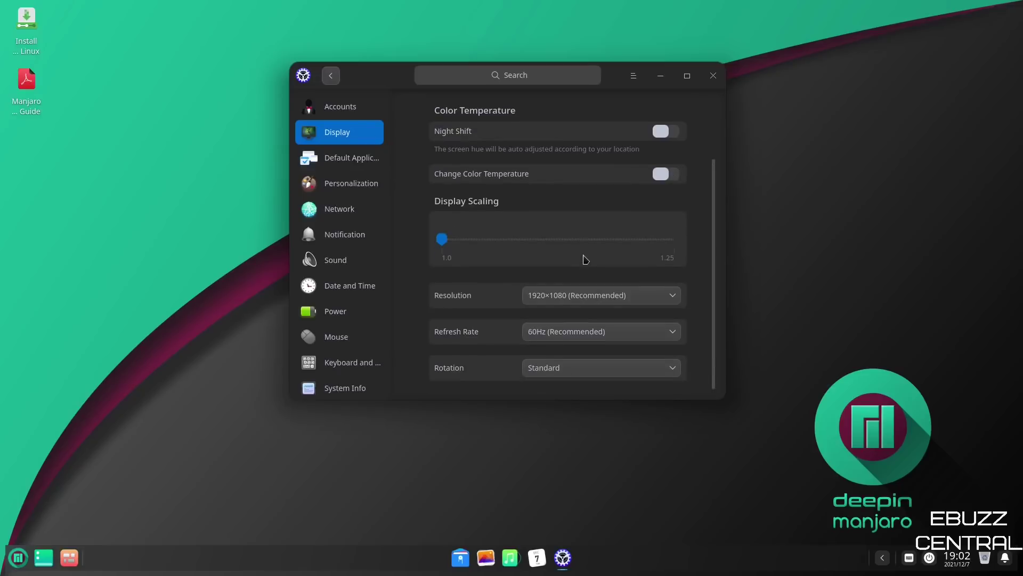
scroll(586, 259, "up", 2)
Step: Review the default applications for Webpage, Mail, Text, Music, Video, Picture and Terminal
left_click(357, 164)
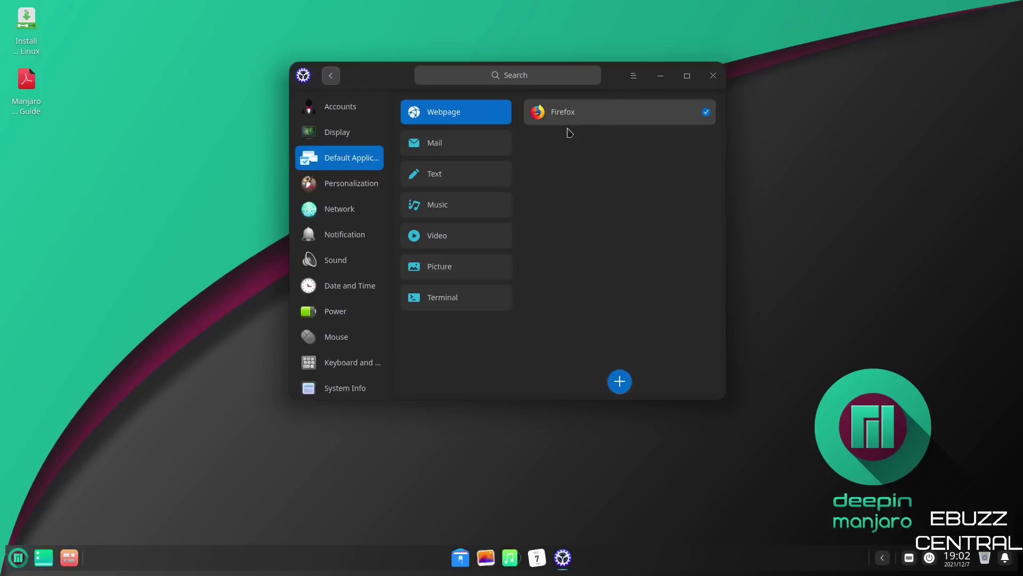
left_click(478, 152)
left_click(461, 172)
left_click(457, 206)
left_click(456, 238)
left_click(456, 266)
left_click(457, 304)
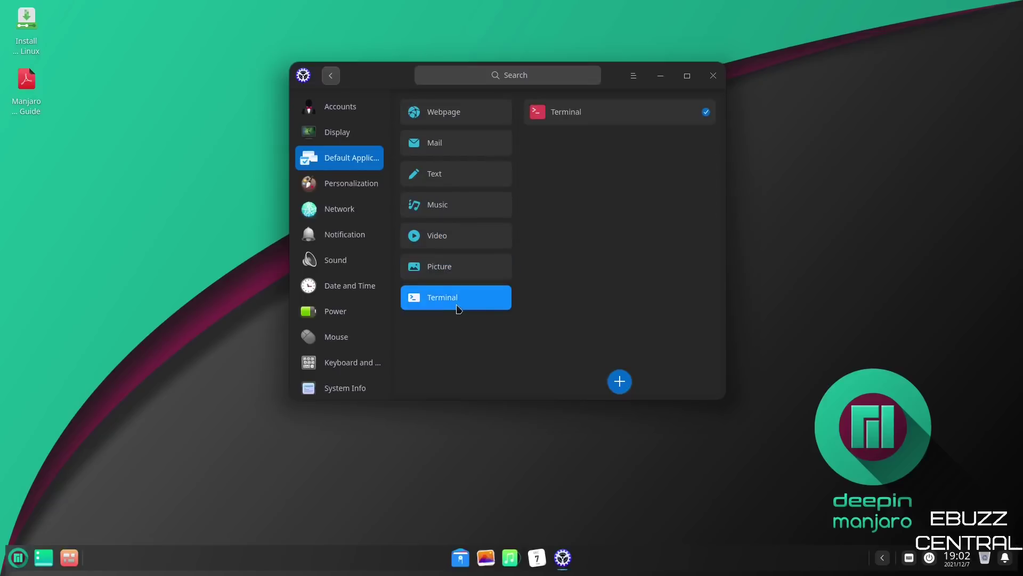
Step: Maximize the settings window on the Personalization page and try the other accent colors before returning to blue
left_click(373, 187)
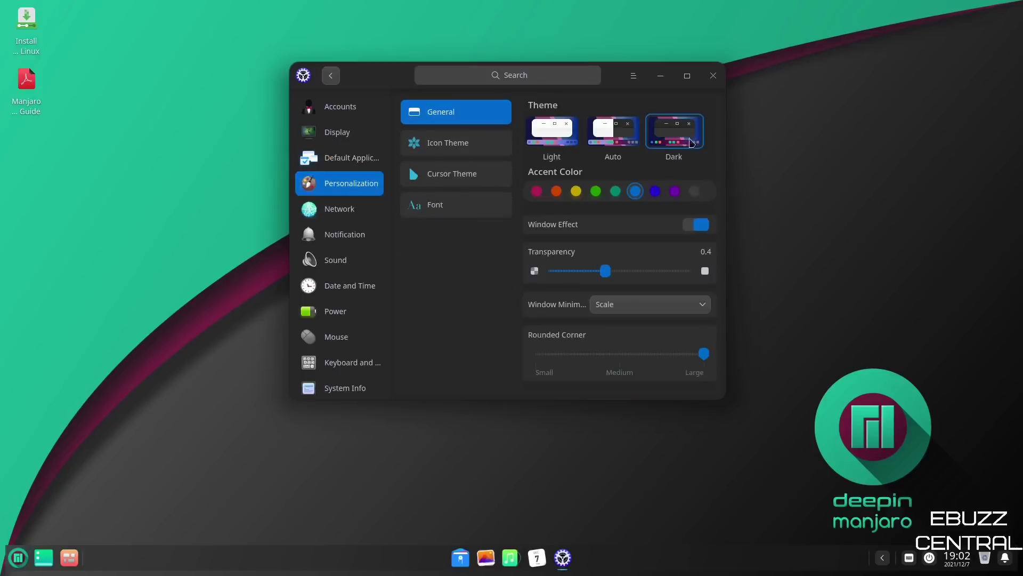
left_click(687, 76)
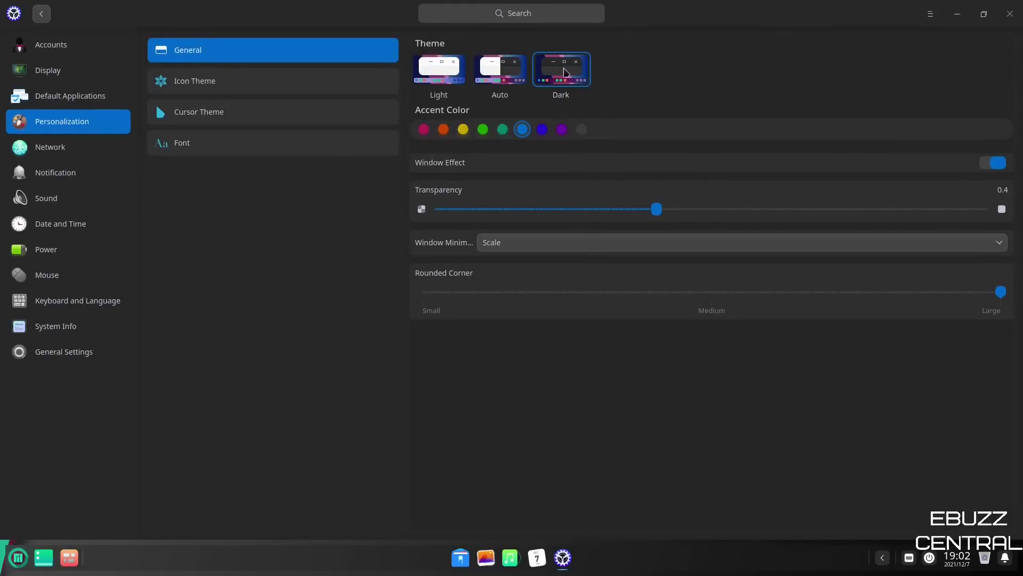
left_click(503, 133)
left_click(483, 133)
left_click(463, 134)
left_click(443, 131)
left_click(424, 131)
left_click(543, 136)
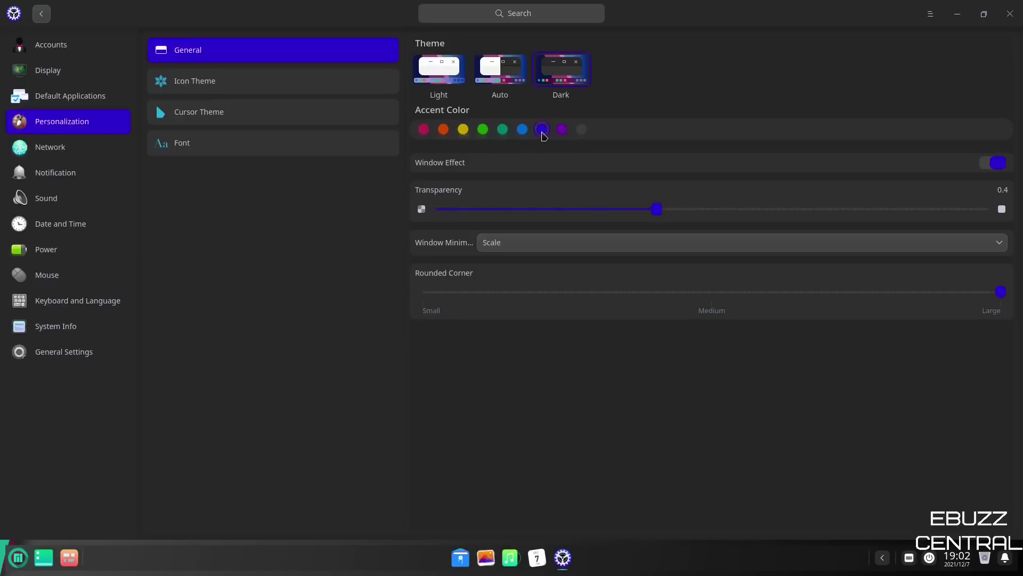
left_click(567, 135)
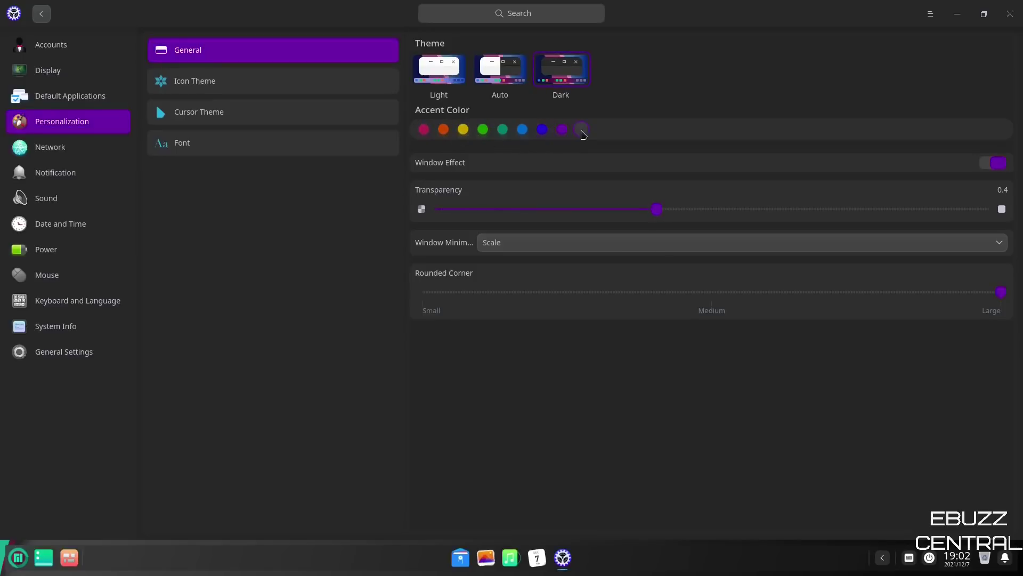
left_click(581, 130)
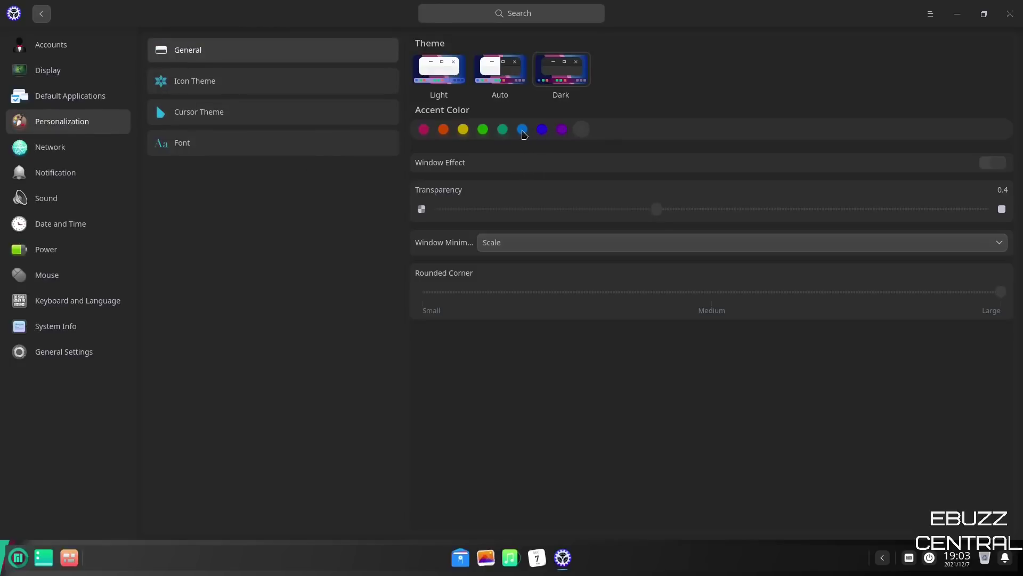
left_click(523, 130)
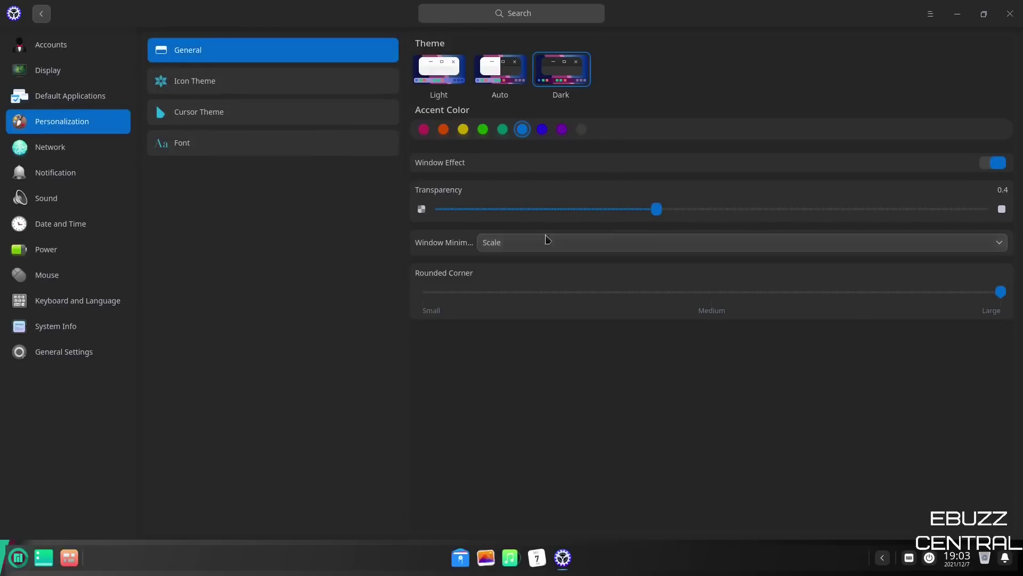
Step: View the window minimize effect options, and try the Vintage icon theme before restoring bloom
left_click(997, 247)
left_click(996, 247)
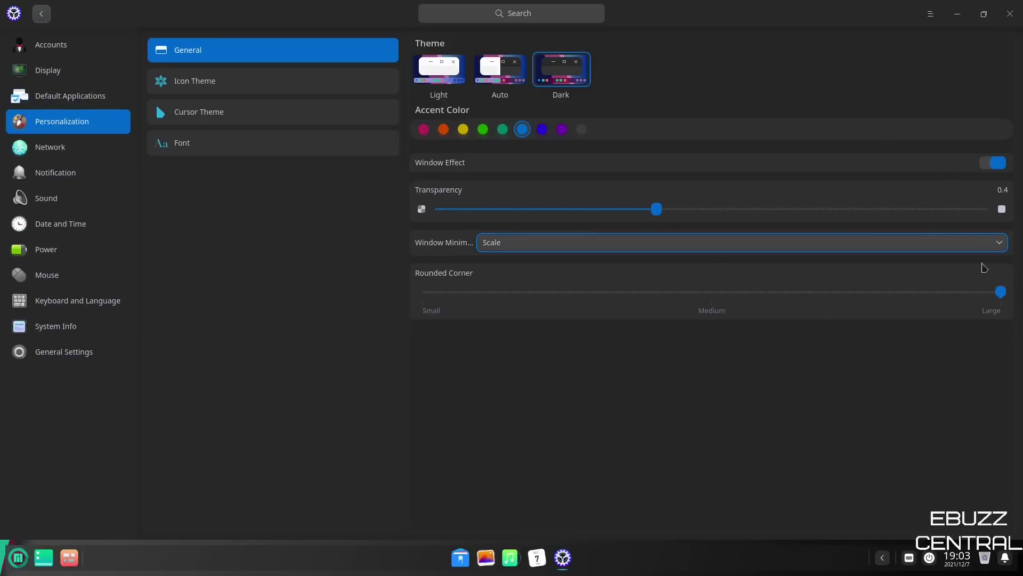
left_click(230, 81)
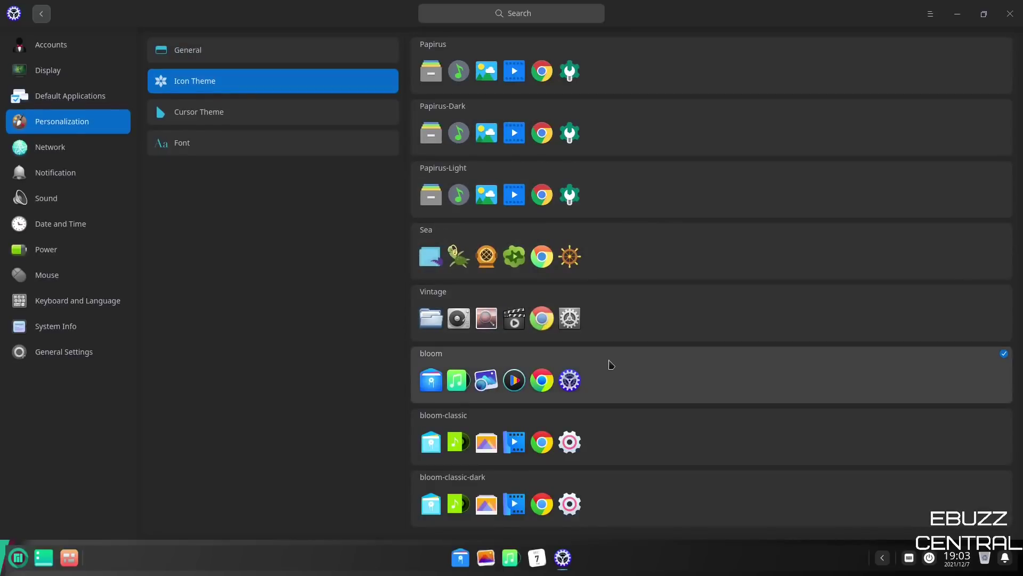
scroll(624, 305, "down", 5)
scroll(625, 305, "up", 5)
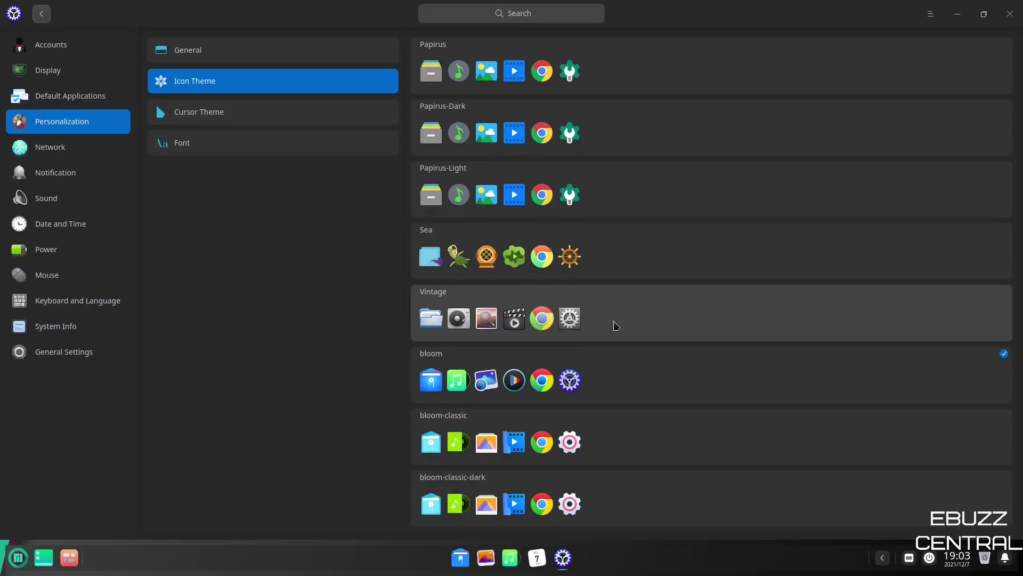
left_click(615, 321)
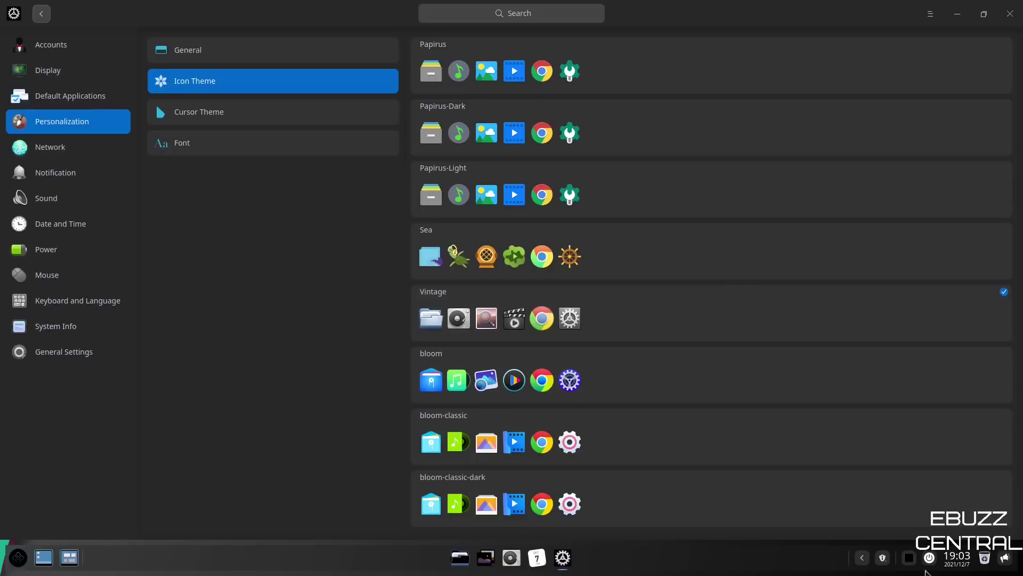
left_click(647, 382)
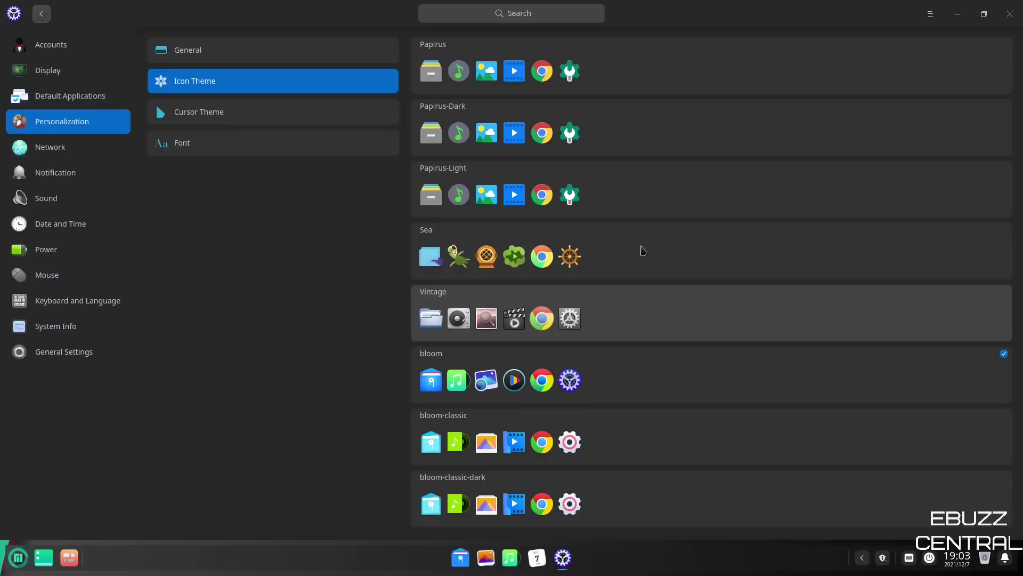
Step: View the available cursor themes and the font settings under Personalization
left_click(272, 110)
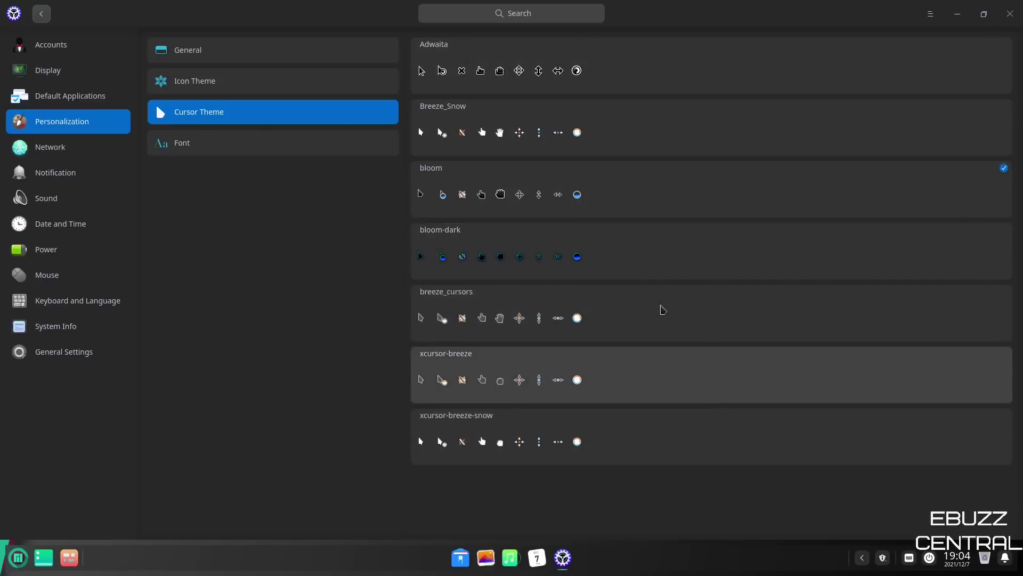
left_click(246, 151)
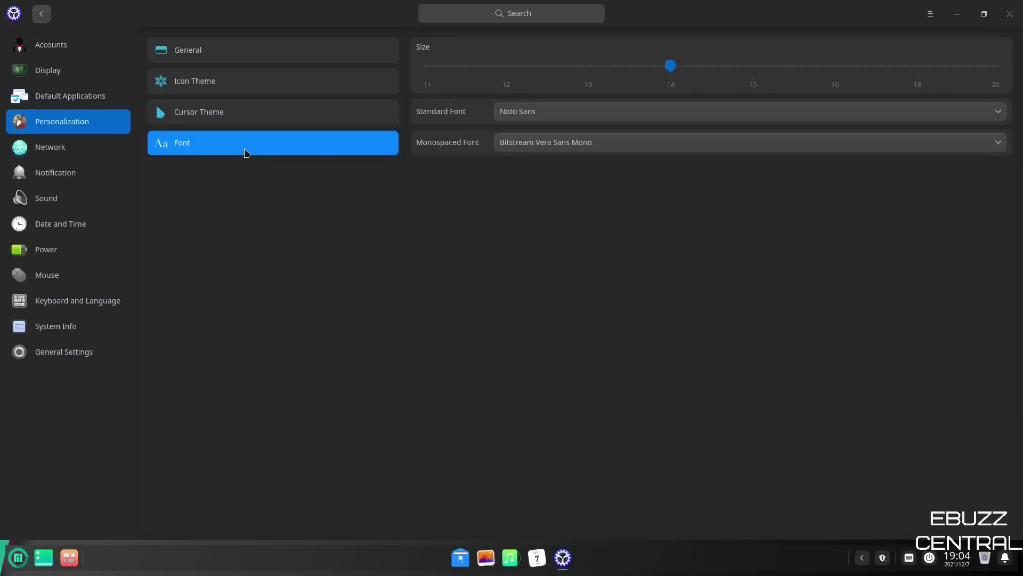
Step: View the available standard fonts, and check the Wired Network and DSL pages of the network settings
left_click(552, 120)
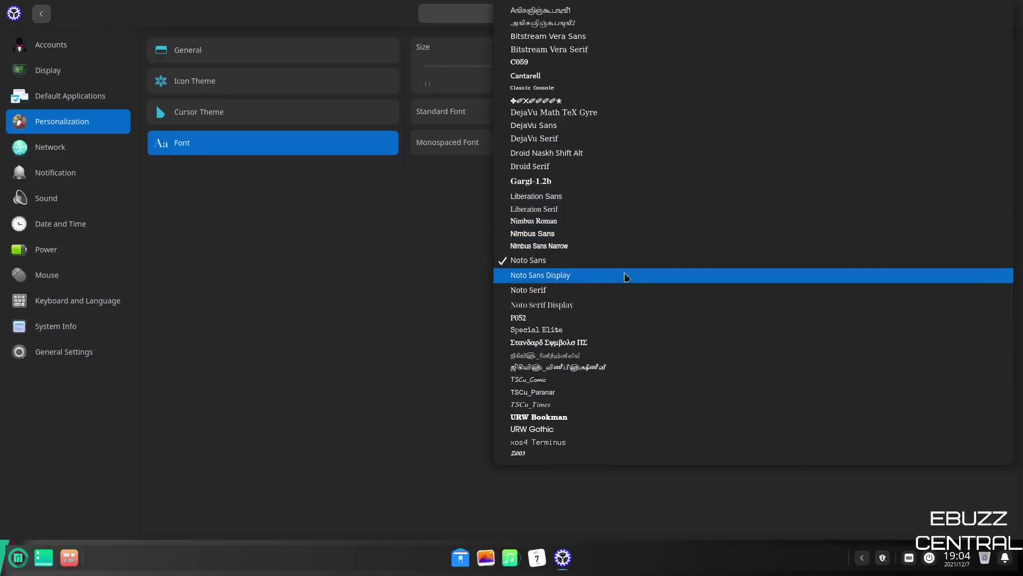
left_click(60, 149)
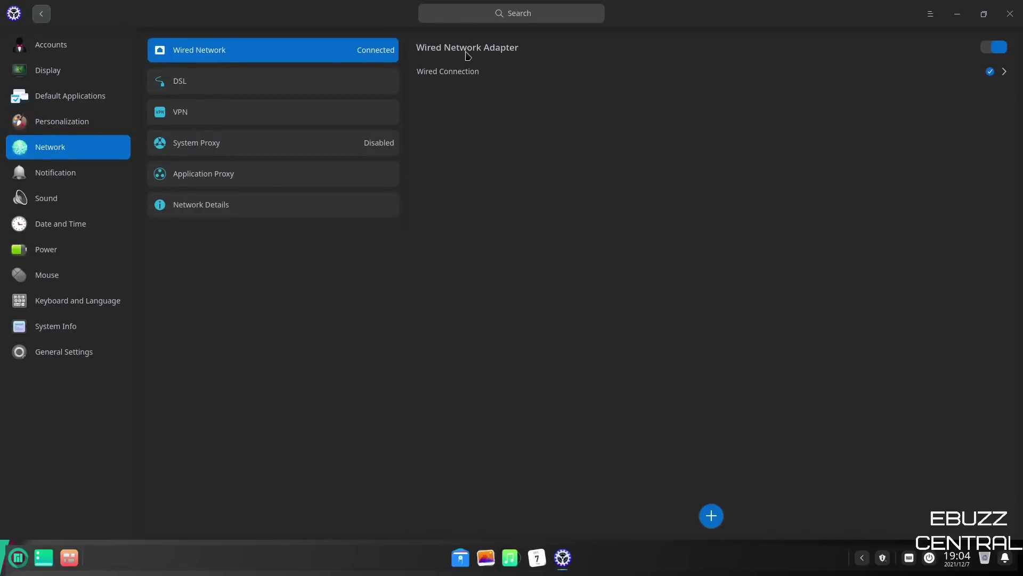
left_click(195, 90)
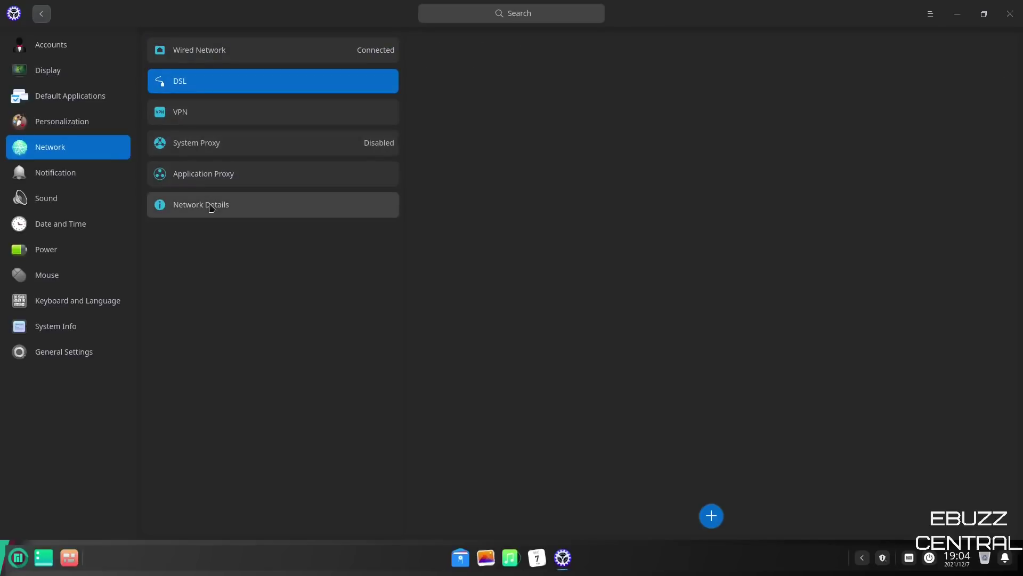
Step: Turn off notifications for Screen Capture in the notification settings
left_click(74, 179)
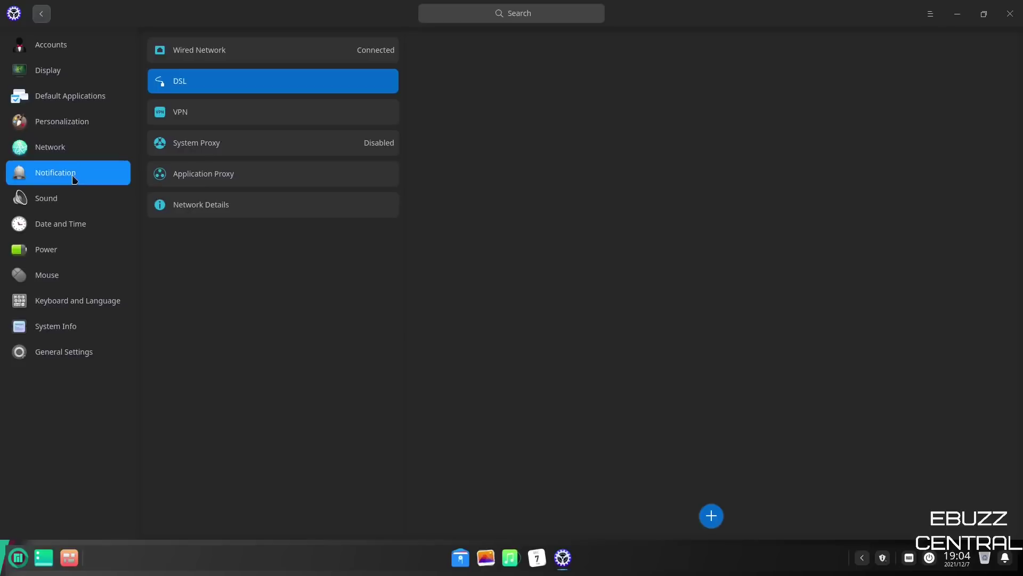
left_click(235, 101)
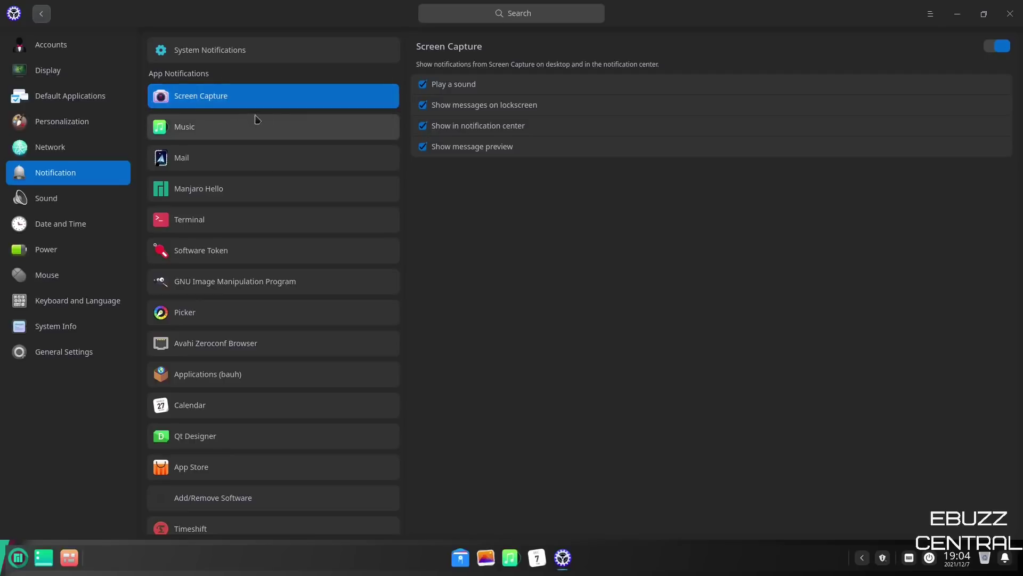
left_click(993, 48)
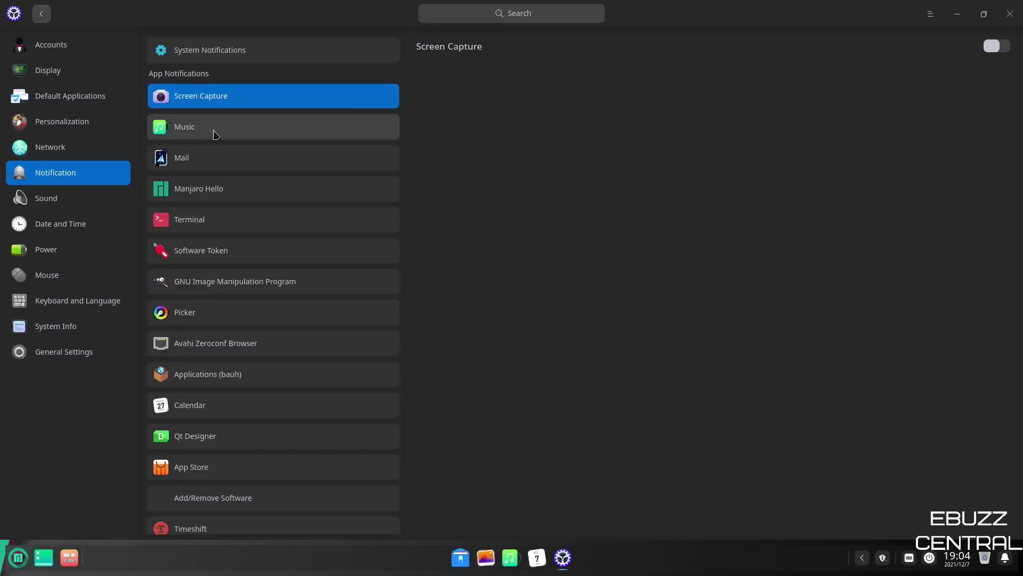
Step: Look through the notification options for Music, Mail and Terminal, and turn off notifications for Software Token
left_click(216, 133)
left_click(229, 162)
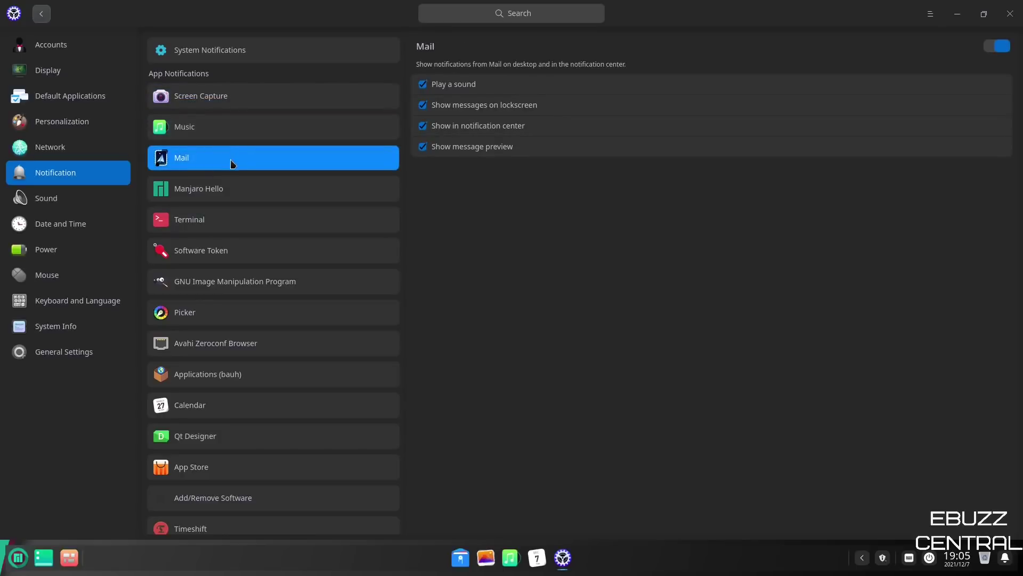
left_click(229, 223)
left_click(227, 256)
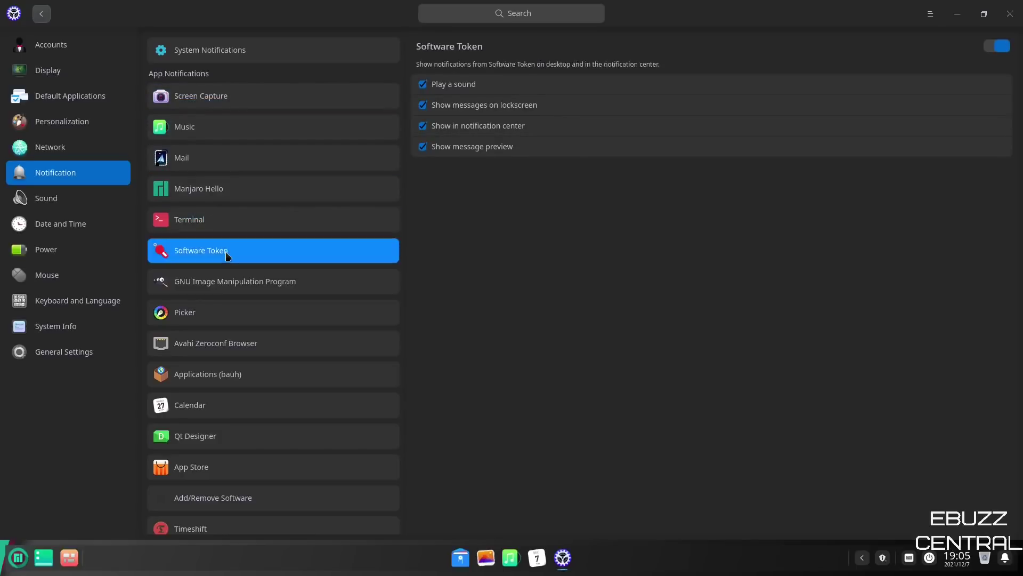
left_click(995, 47)
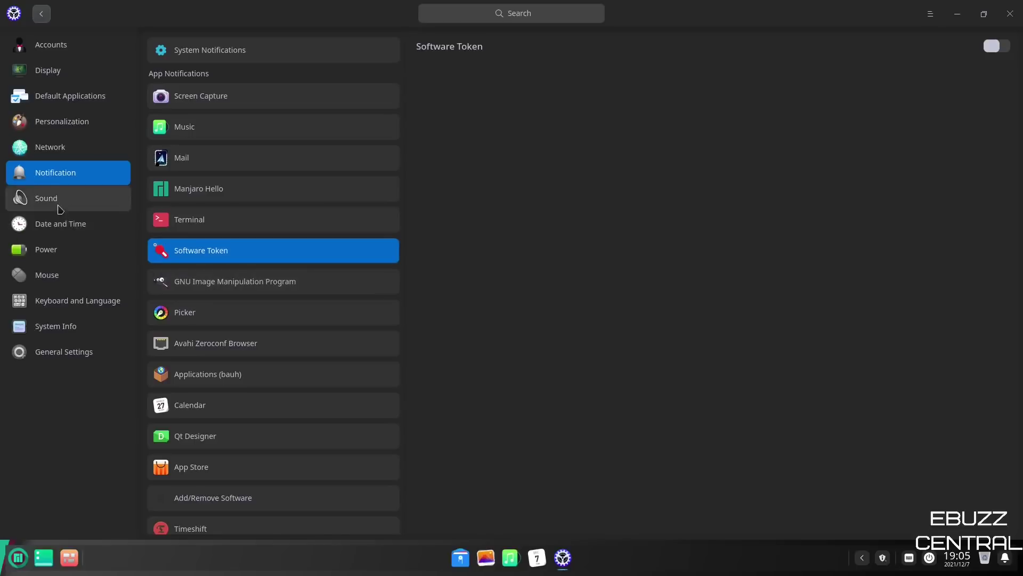
Step: Review the Output, Input, Sound Effects and Devices pages of the sound settings
left_click(59, 207)
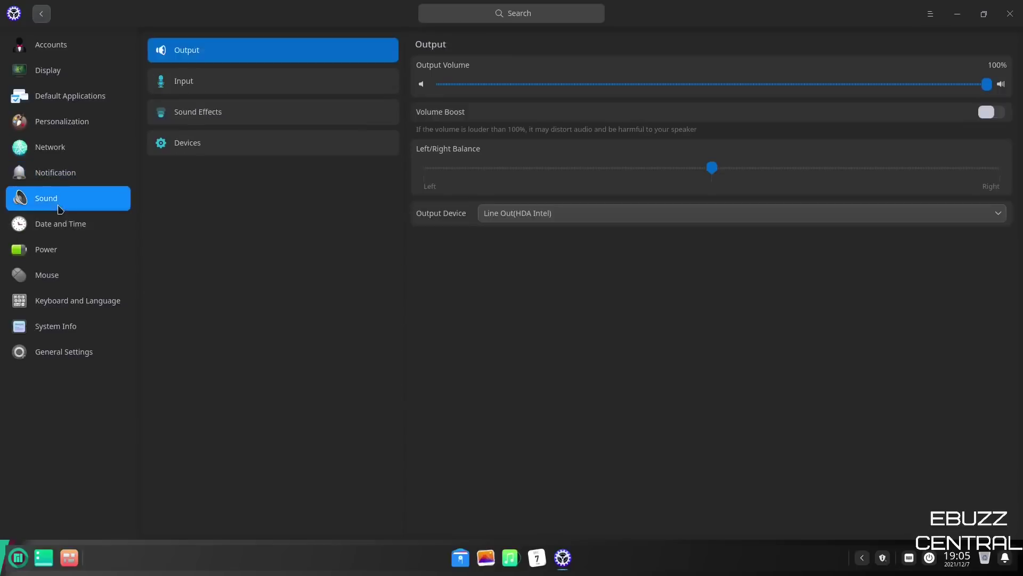
left_click(262, 87)
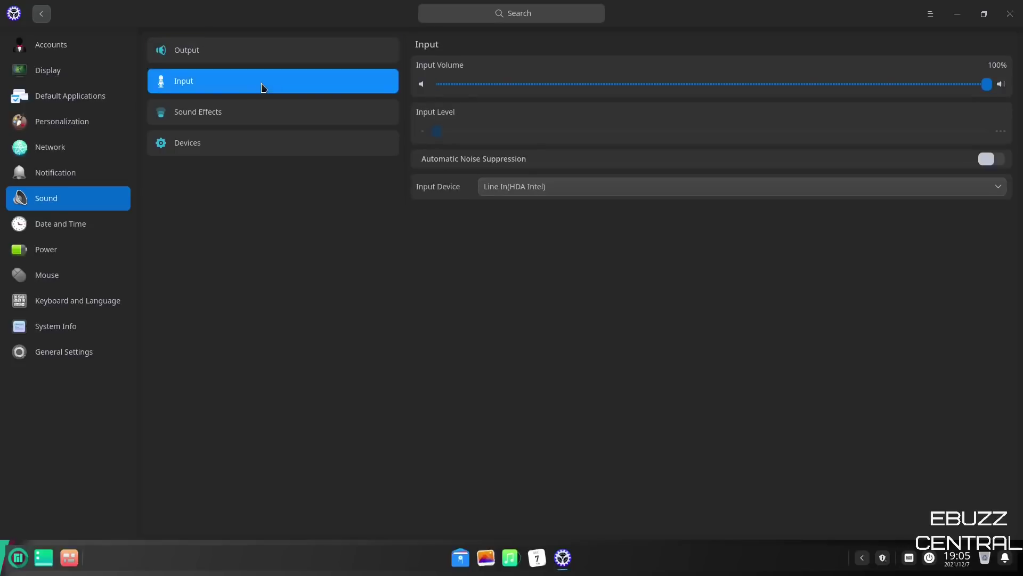
left_click(263, 111)
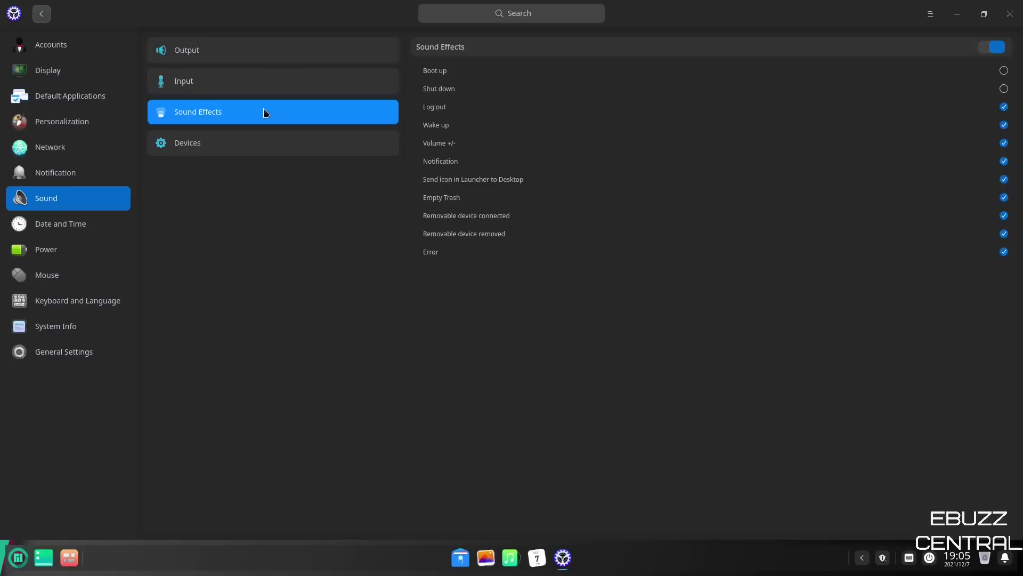
left_click(267, 145)
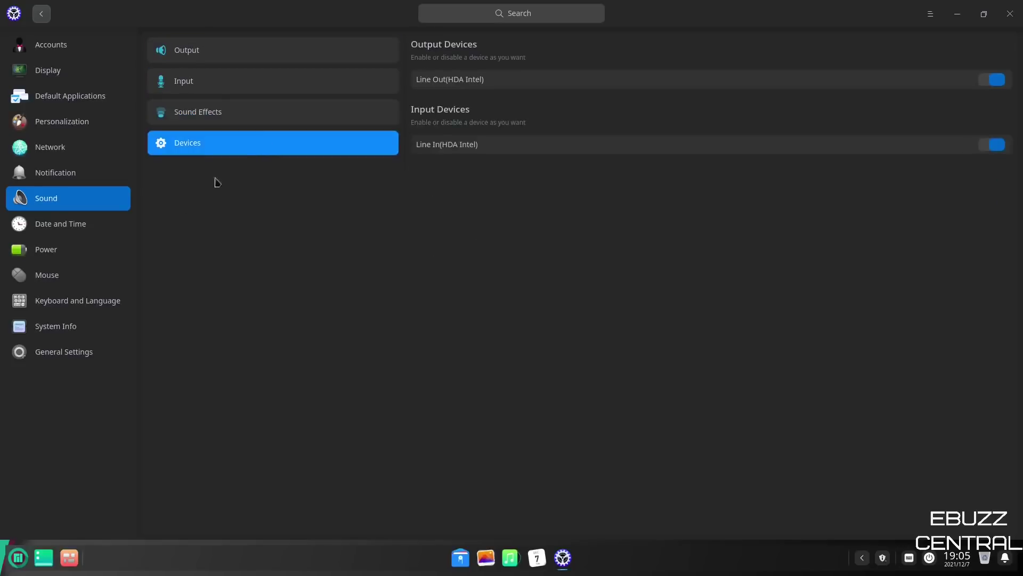
Step: Turn off 24-hour time in the Date and Time settings and view the Time Settings page
left_click(67, 225)
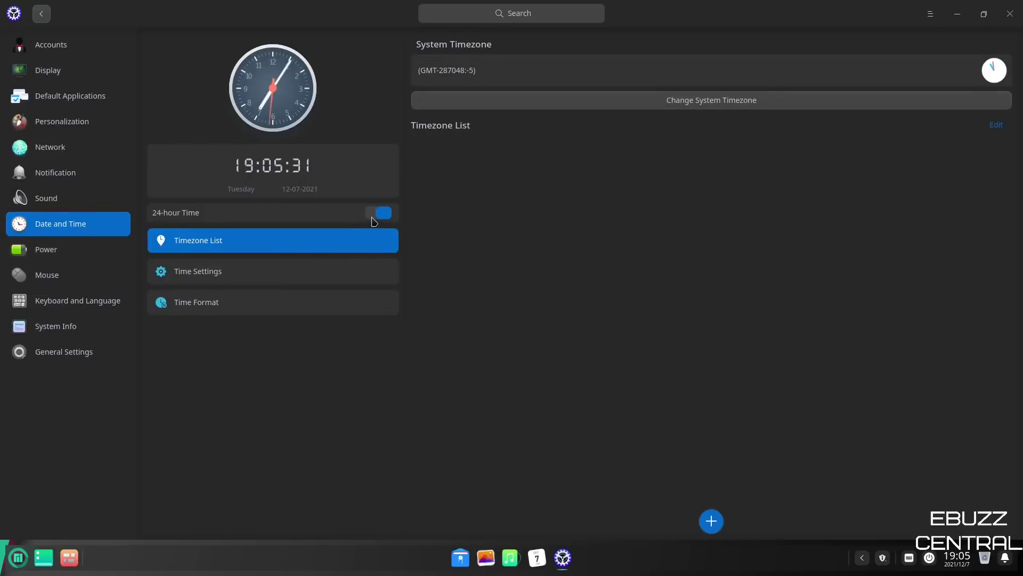
left_click(373, 220)
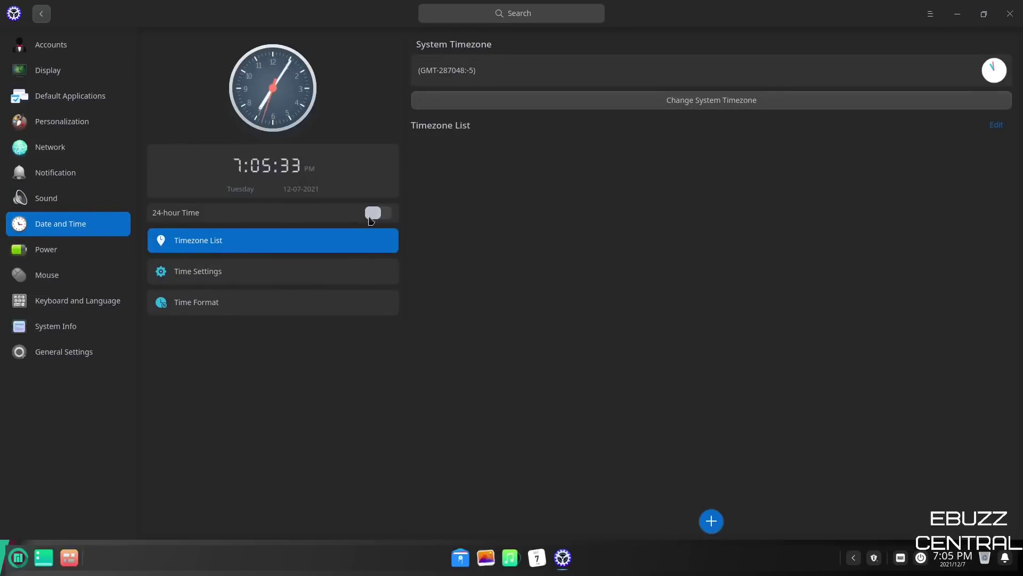
left_click(218, 276)
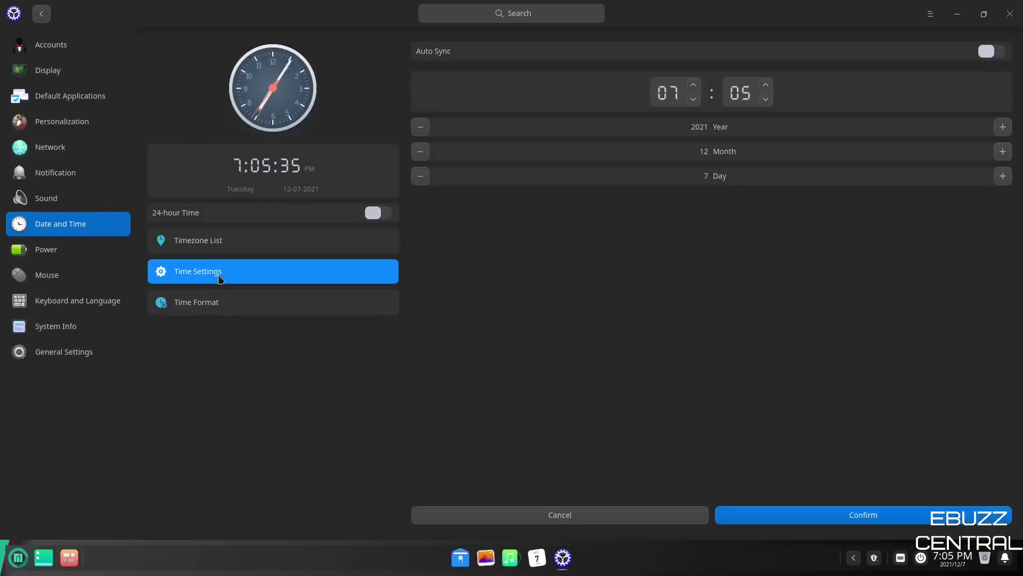
Step: Change the system timezone to Chicago on the world map and view the time settings and date and time formats
left_click(239, 246)
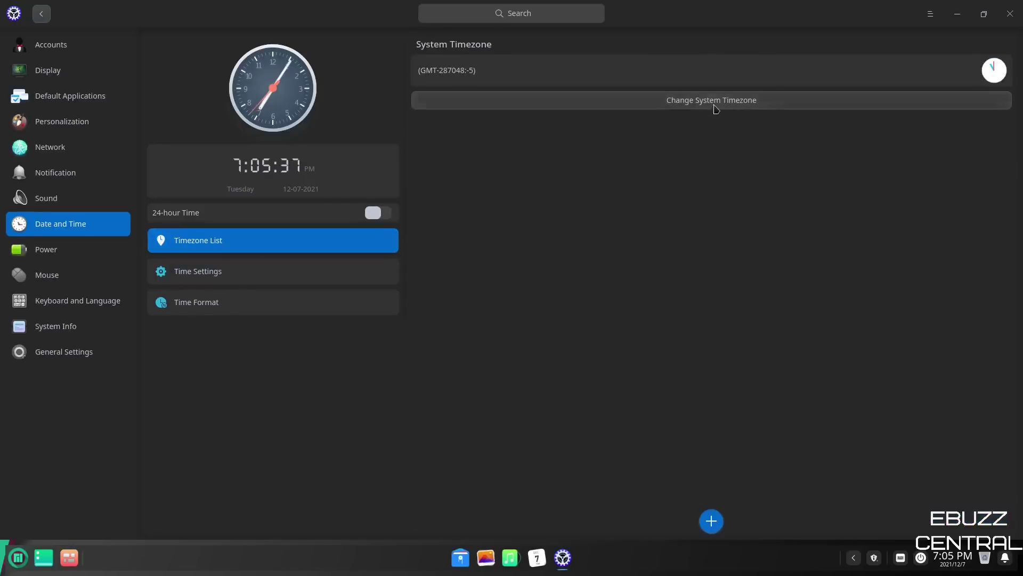
left_click(718, 102)
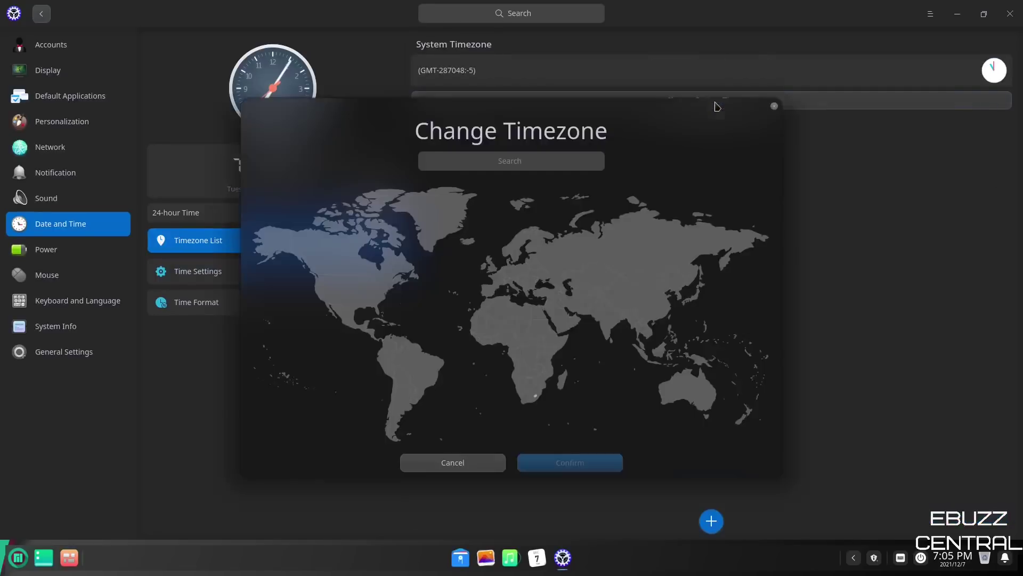
left_click(365, 292)
left_click(552, 466)
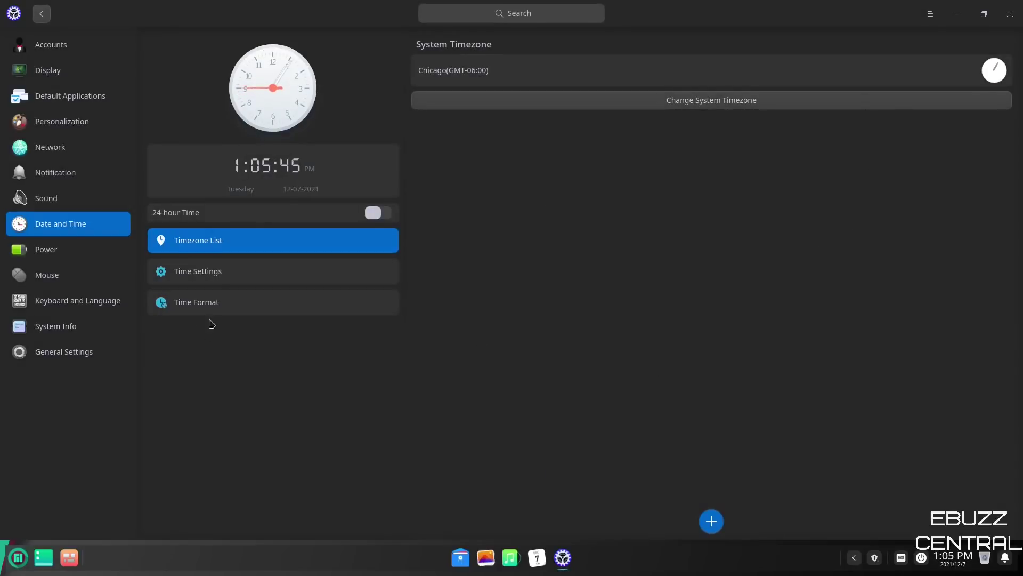
left_click(218, 274)
left_click(222, 308)
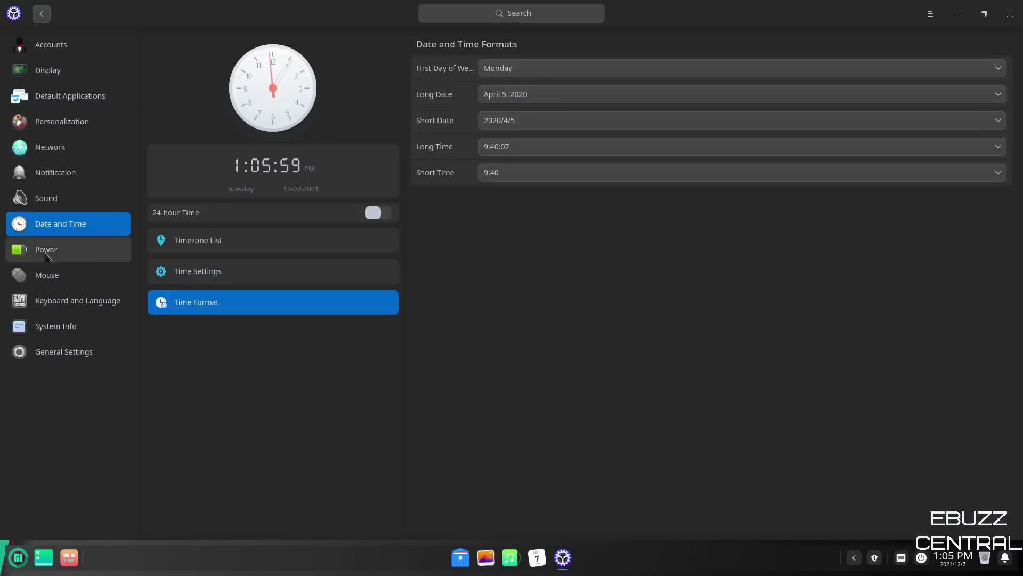
Step: Try the Power Saver plan in the power settings, restore Balanced, and view the Plugged In options
left_click(43, 249)
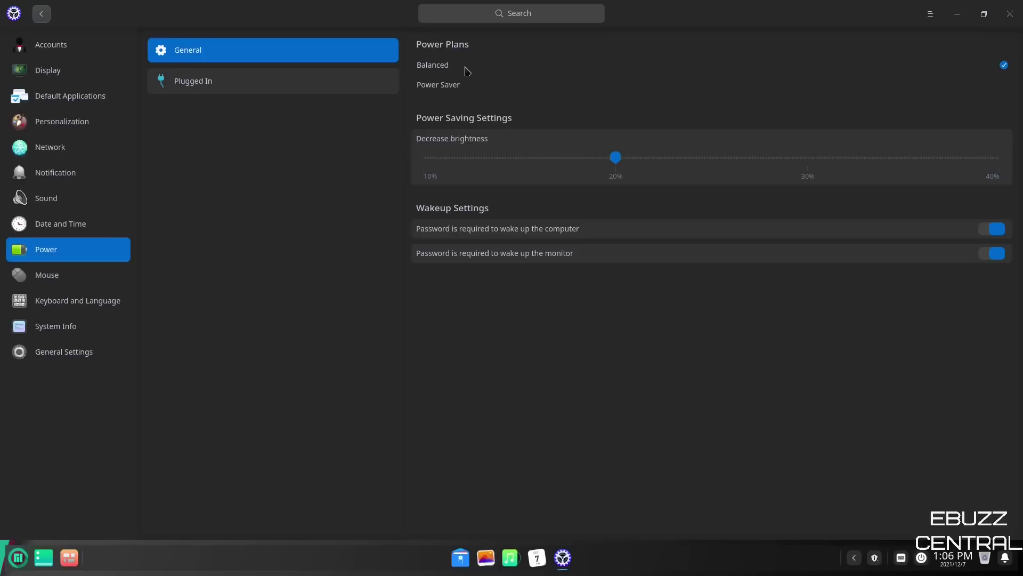
left_click(463, 88)
left_click(451, 65)
left_click(231, 81)
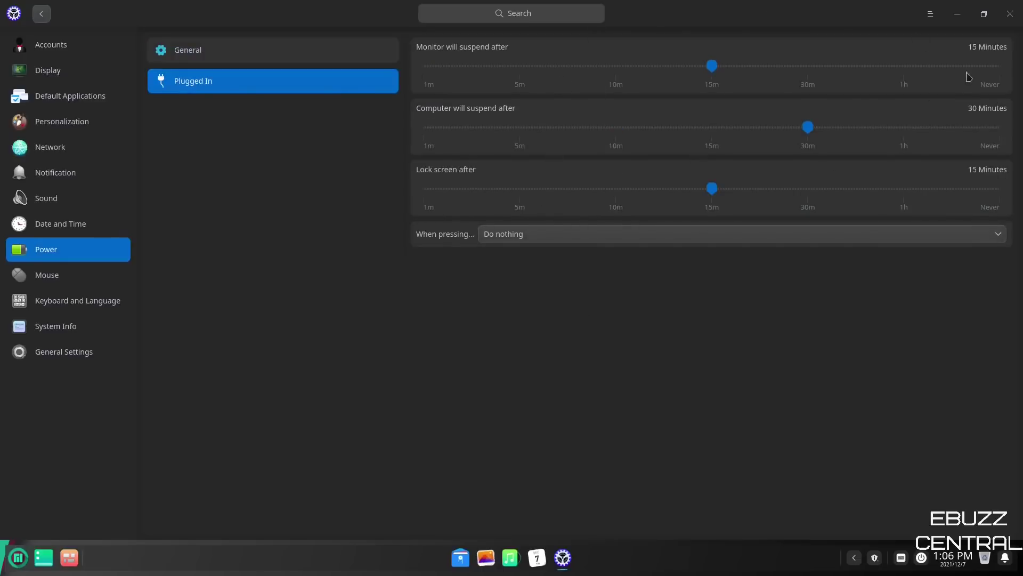
Step: Go through the Mouse, Keyboard and Language, and System Info settings pages
left_click(47, 275)
left_click(56, 307)
left_click(56, 331)
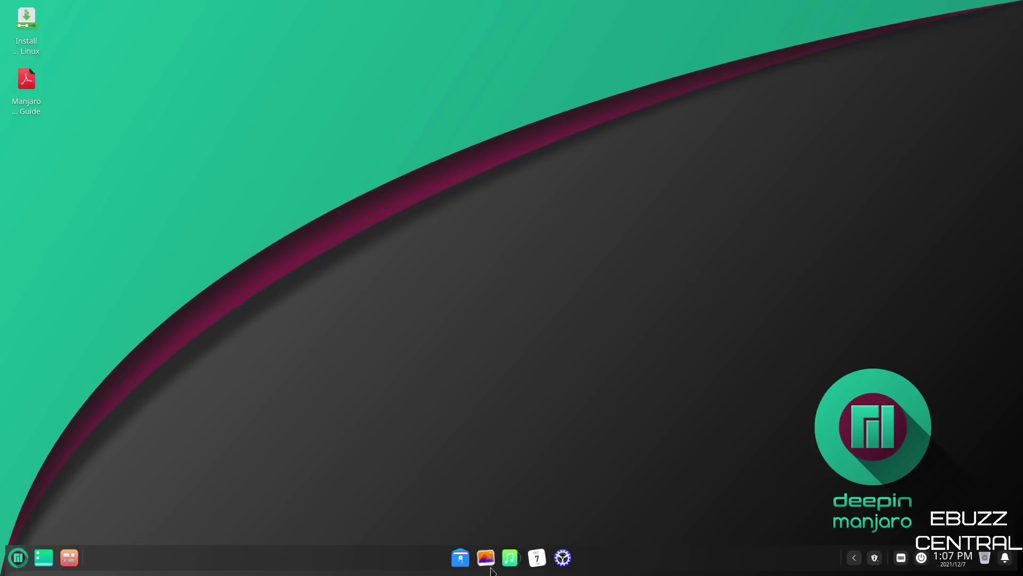
Step: Reopen the Control Center and open its Personalization page
left_click(565, 558)
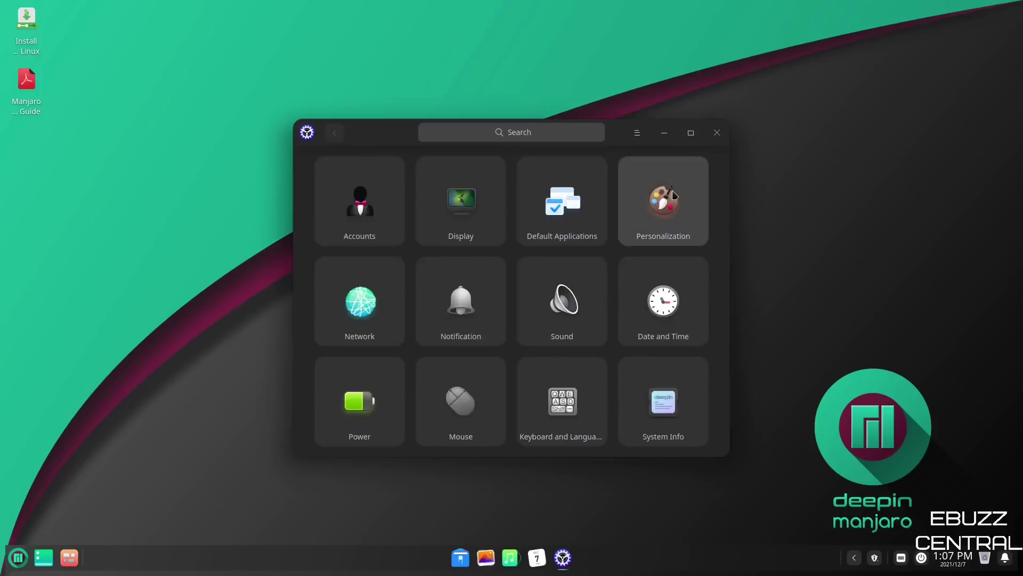
left_click(683, 176)
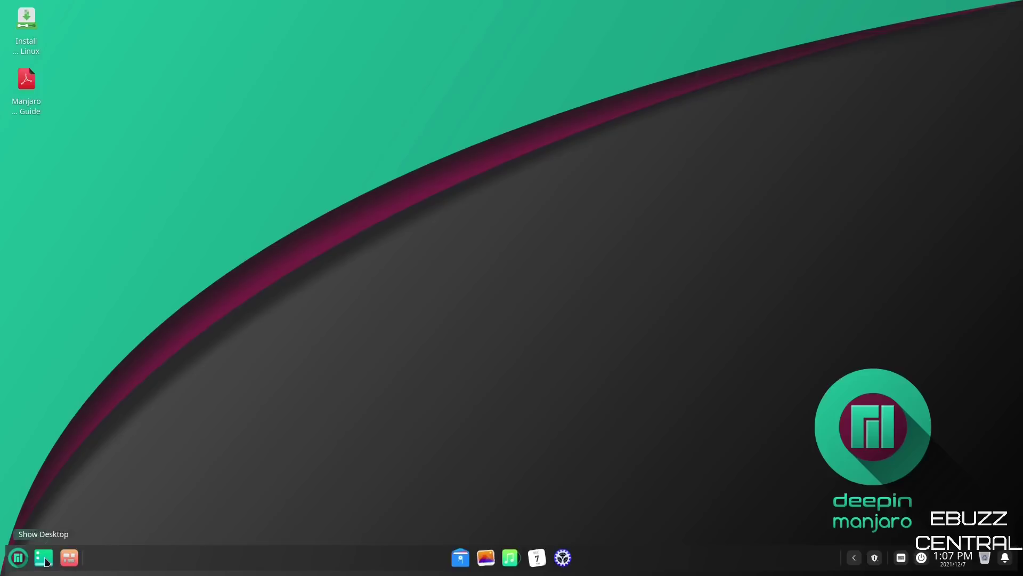
Step: Open the application launcher, try its compact menu view, and return it to full screen
left_click(17, 558)
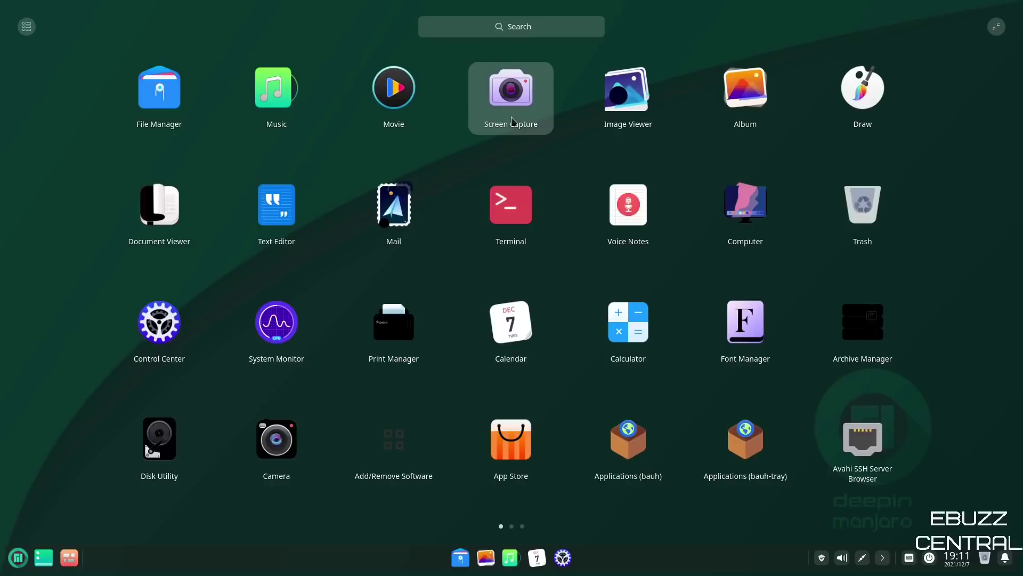
left_click(997, 28)
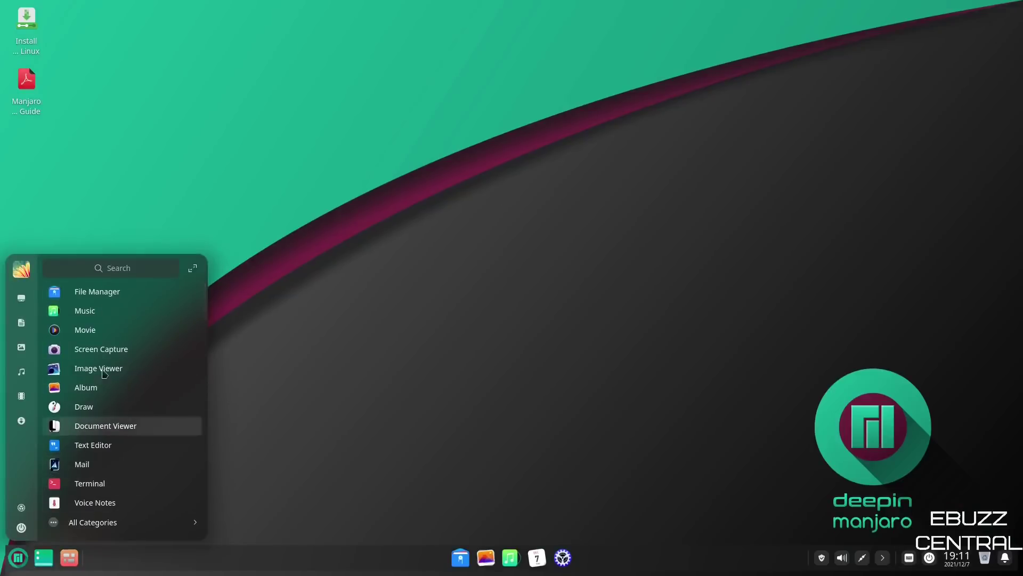
left_click(193, 269)
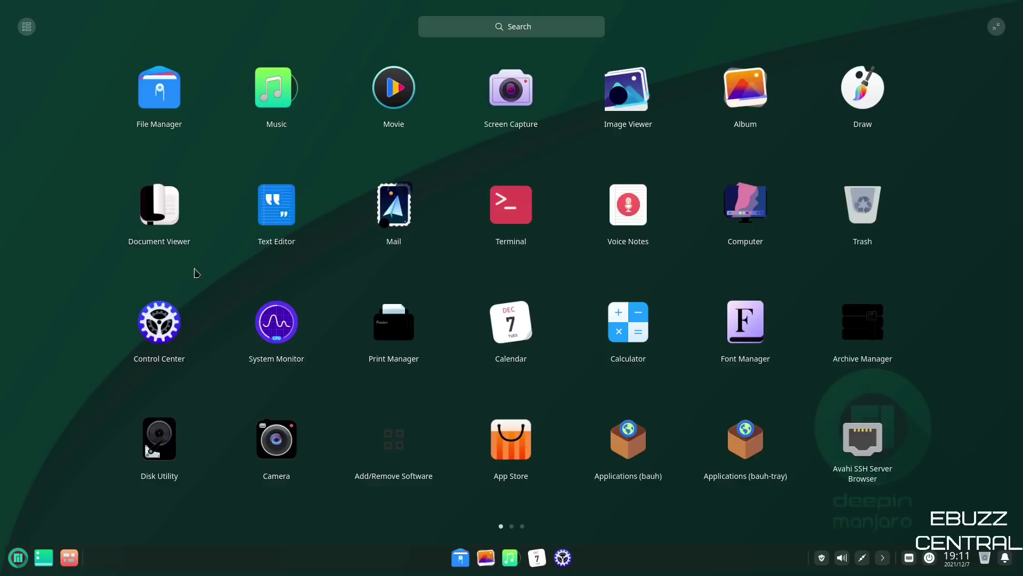
Step: Browse the launcher's applications by category from Internet through Other, and return to the ungrouped icon grid
left_click(27, 27)
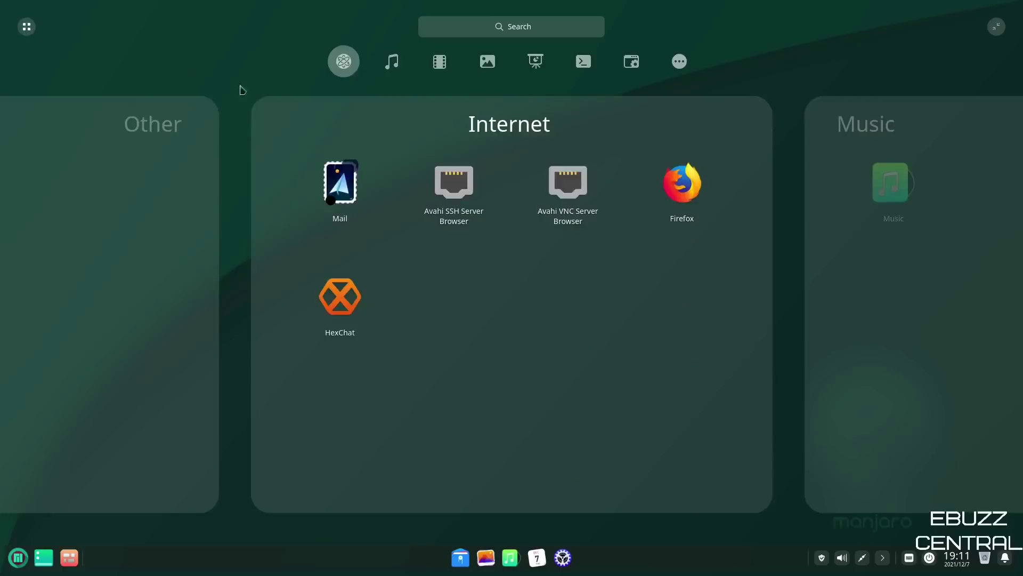
scroll(455, 124, "down", 1)
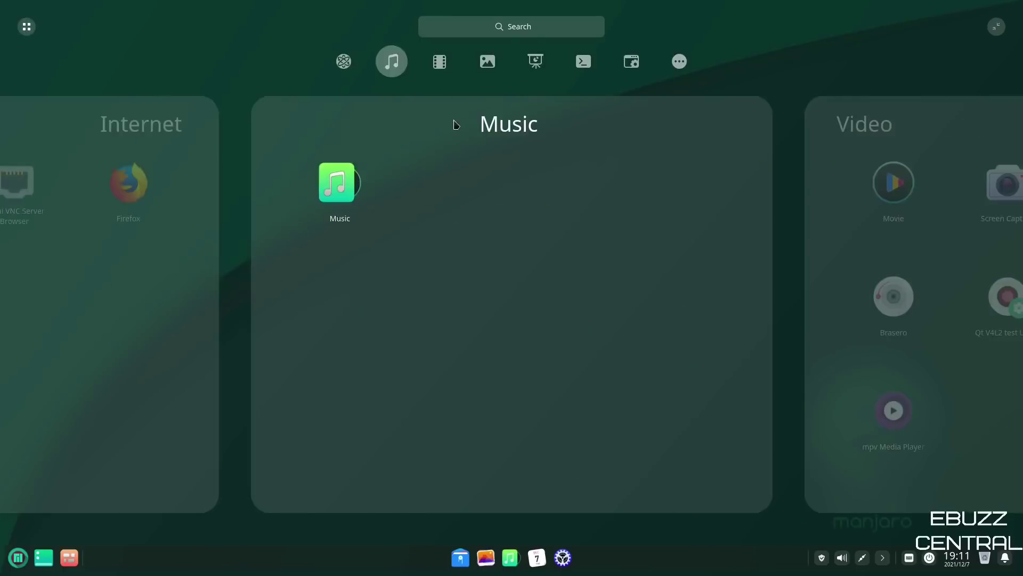
scroll(456, 124, "down", 1)
scroll(456, 124, "down", 1)
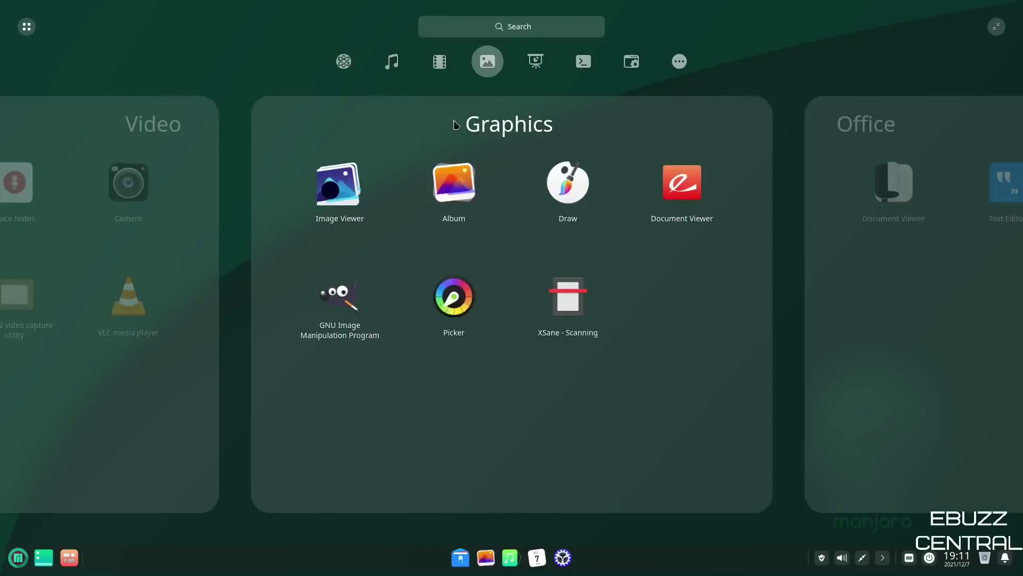
scroll(455, 124, "down", 1)
scroll(456, 124, "down", 1)
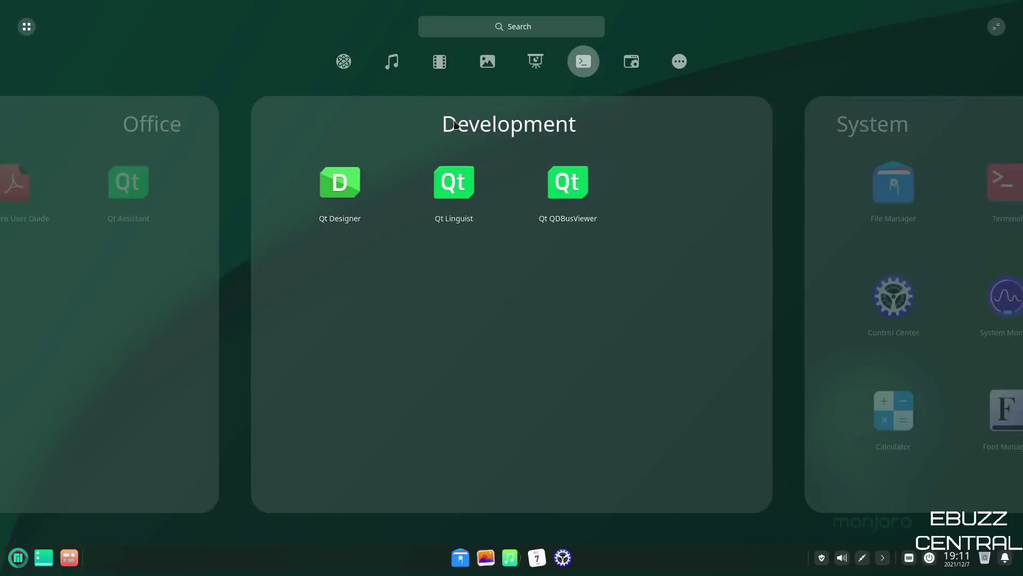
scroll(456, 124, "down", 1)
scroll(456, 125, "down", 1)
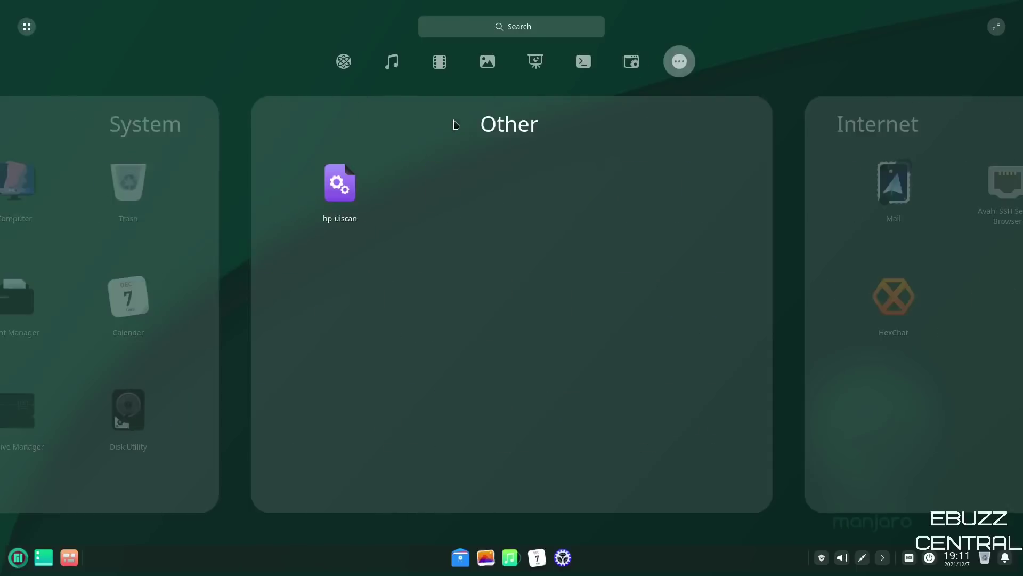
scroll(456, 125, "up", 1)
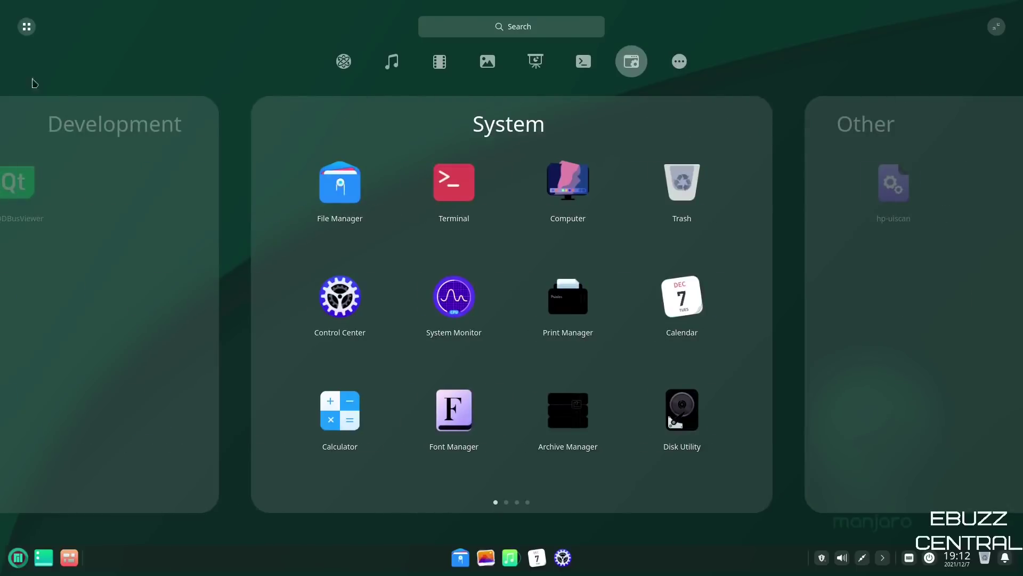
left_click(26, 28)
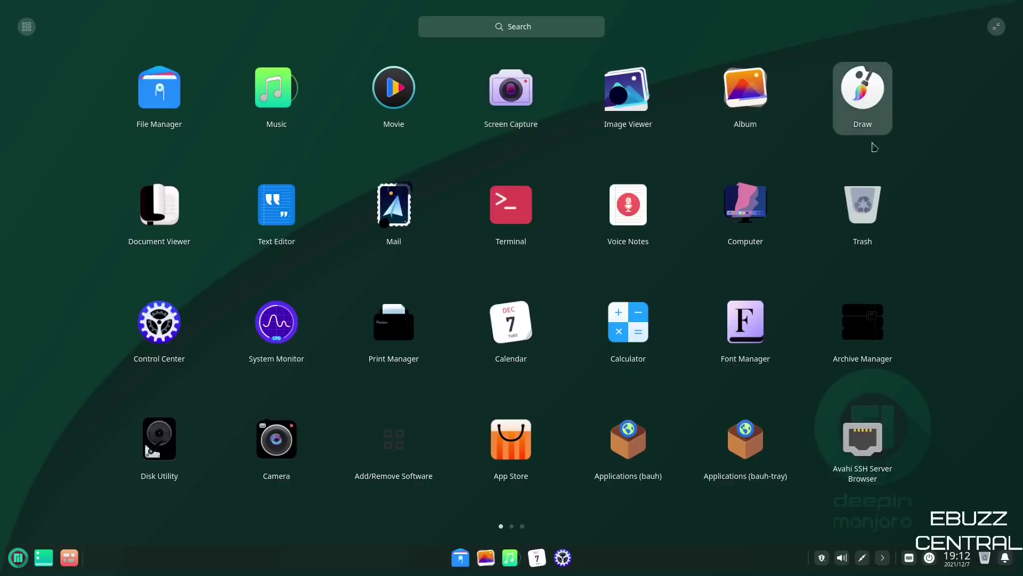
Step: Open the Terminal, run htop to inspect memory and CPU usage, and close the terminal with its running process
left_click(523, 214)
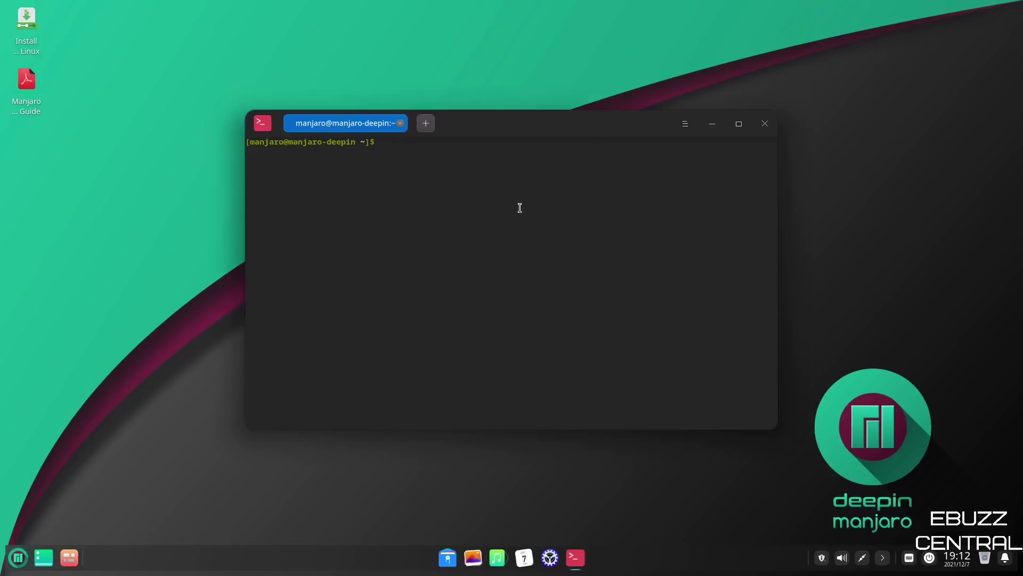
type("htop")
key("Return")
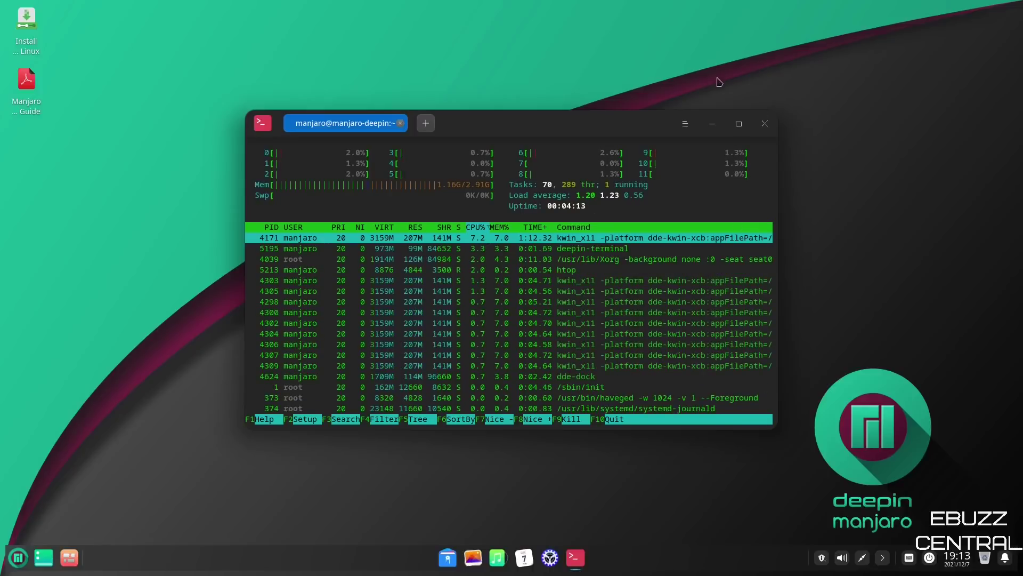
left_click(765, 123)
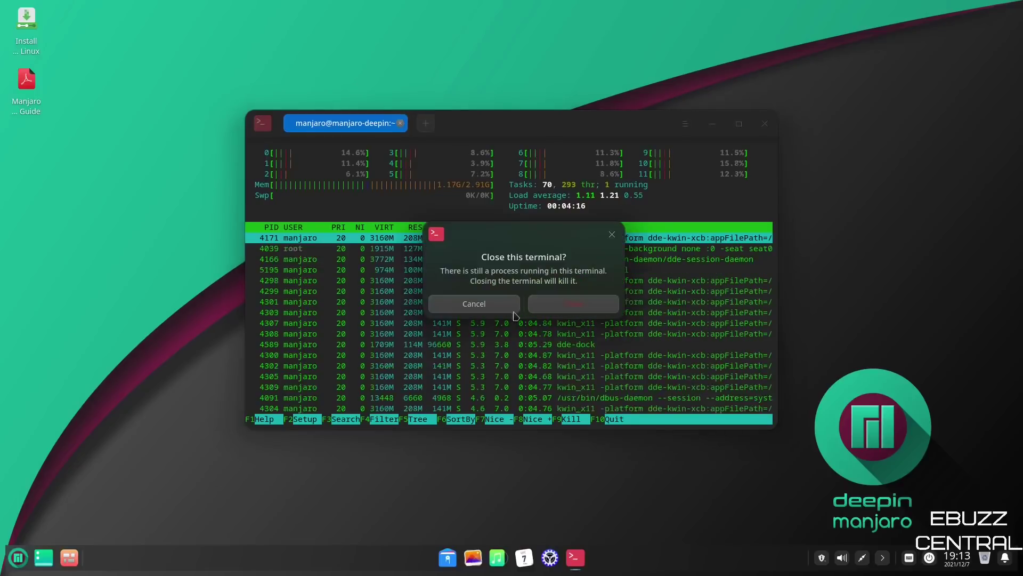
left_click(549, 307)
Step: Open the App Store from the launcher, maximize it, and browse the application categories on its home page
left_click(18, 558)
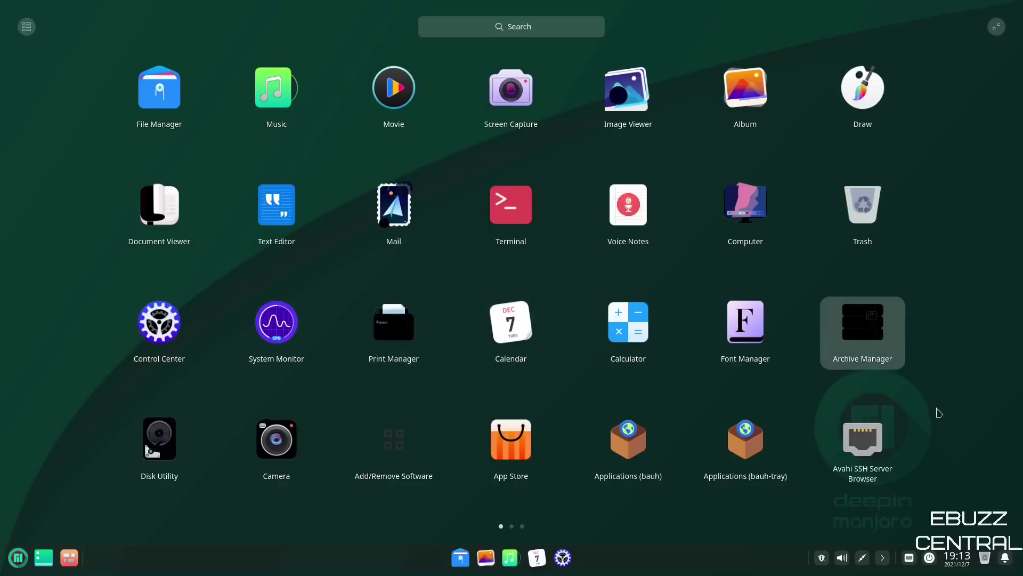
left_click(515, 458)
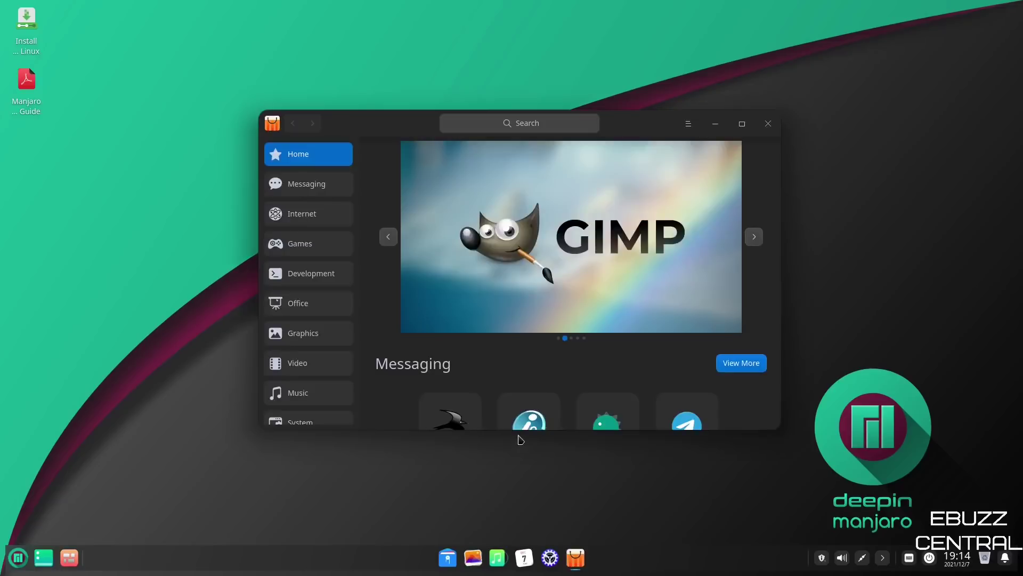
left_click(741, 124)
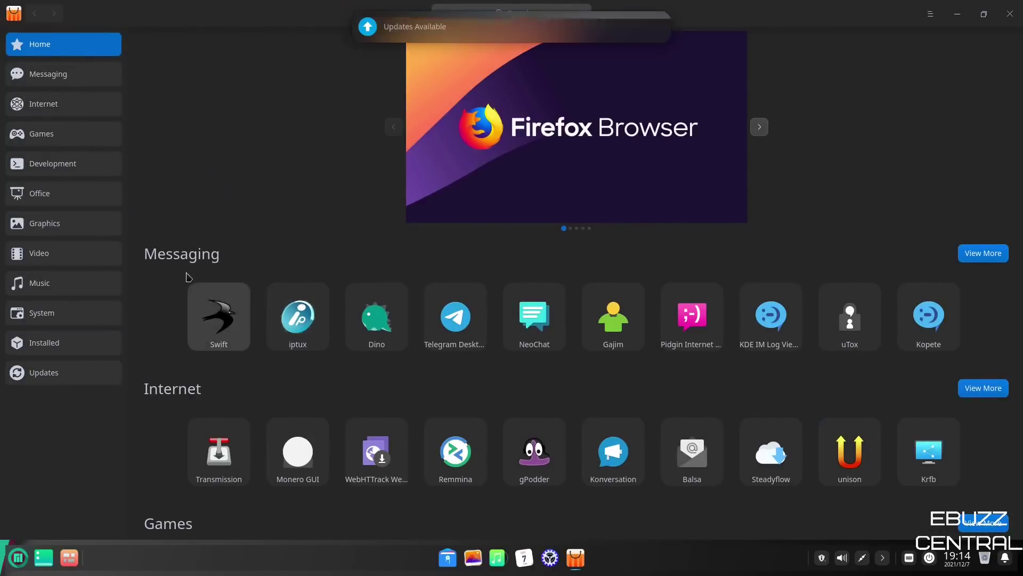
scroll(209, 289, "down", 8)
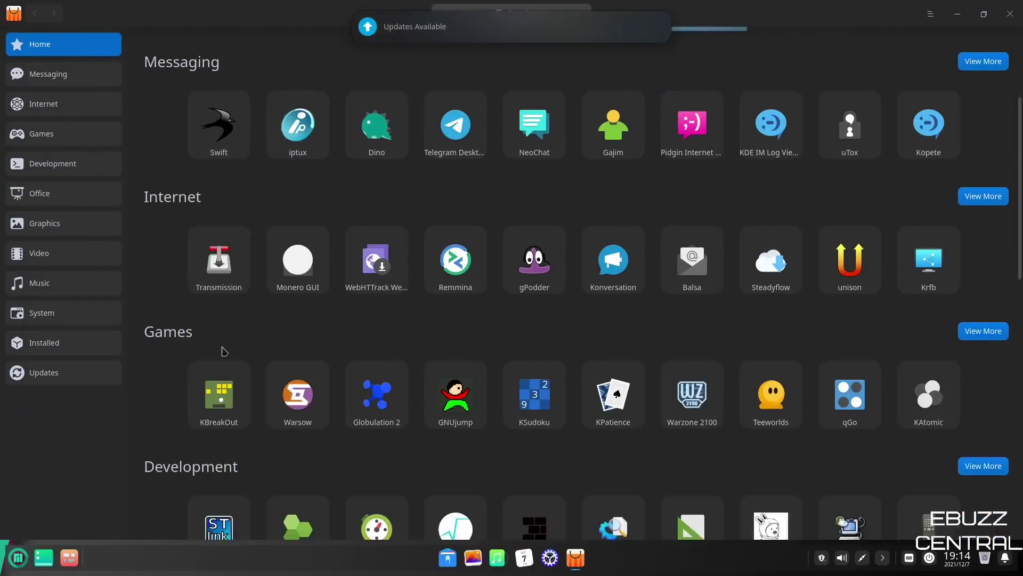
scroll(241, 366, "up", 8)
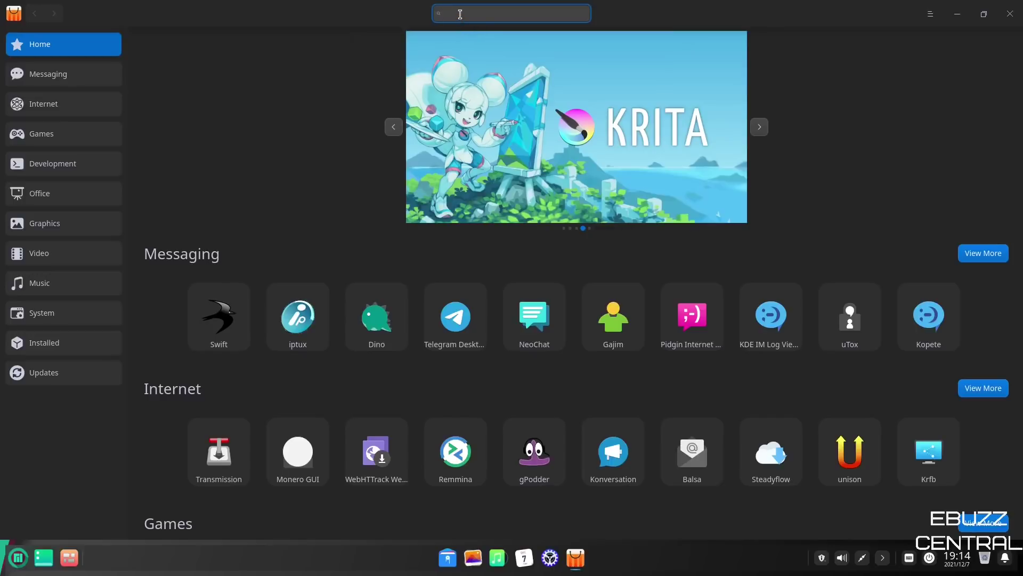
Step: Search the App Store for obs-studio, return to its home page, and exit the store
type("obs-studio")
key("Return")
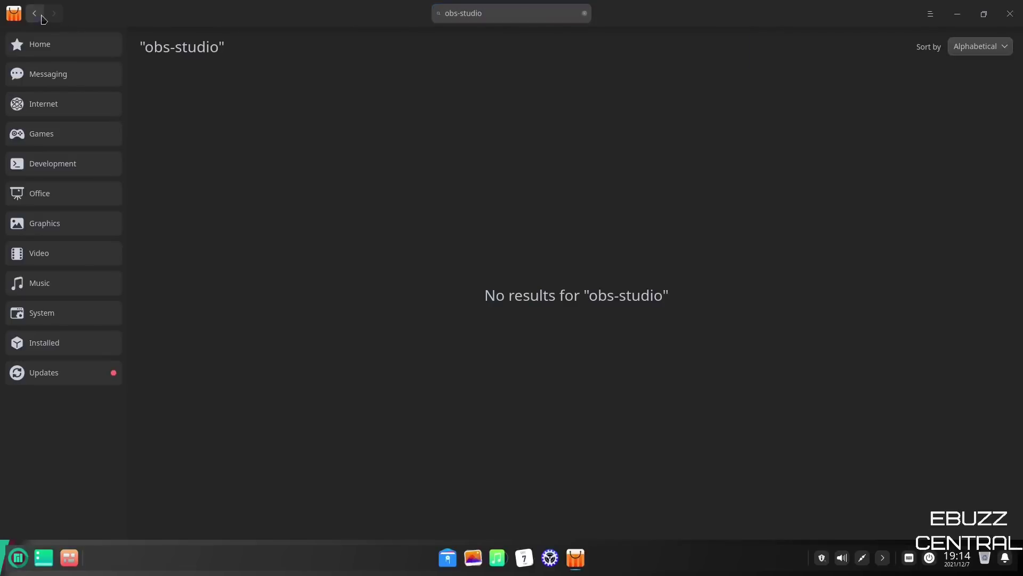
left_click(39, 16)
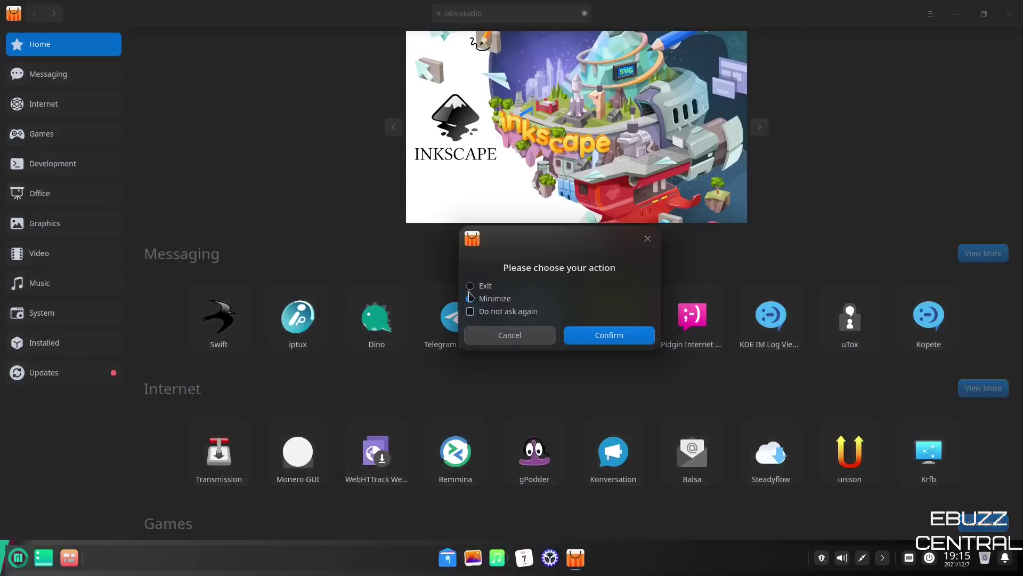
left_click(470, 286)
left_click(611, 336)
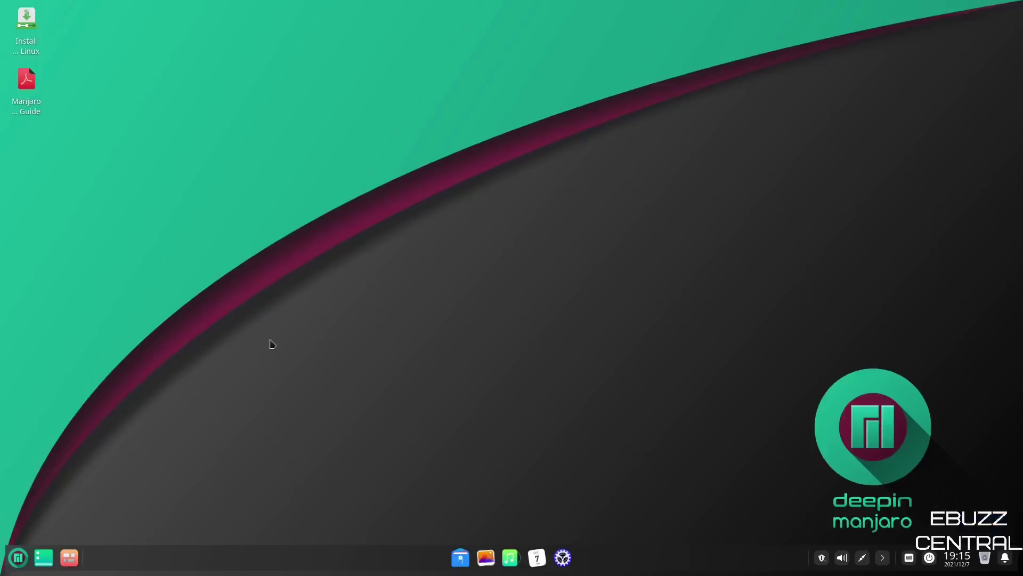
Step: Open Manjaro Settings Manager from the launcher's second page, view its Kernel section, and quit
left_click(18, 558)
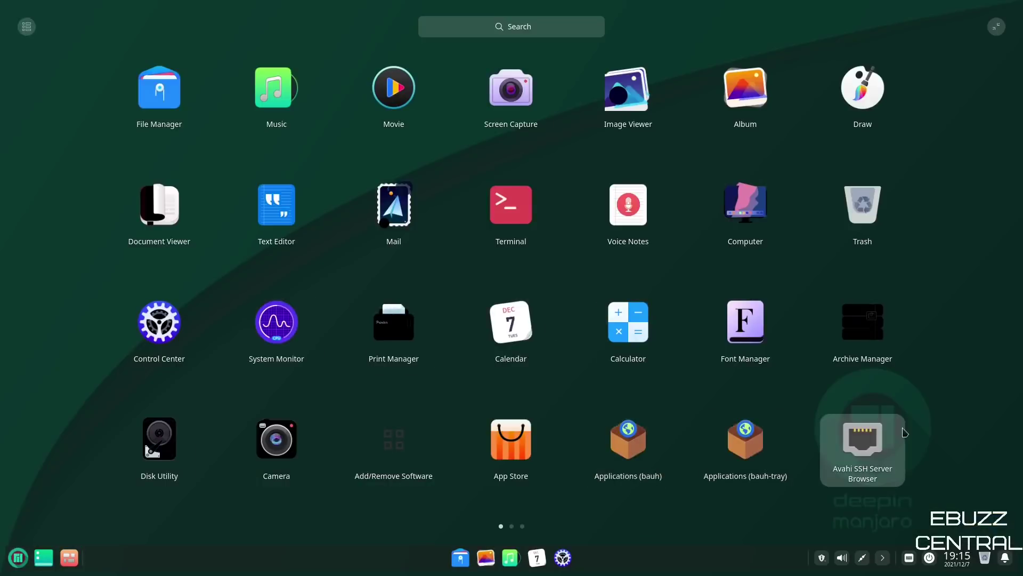
scroll(634, 437, "down", 1)
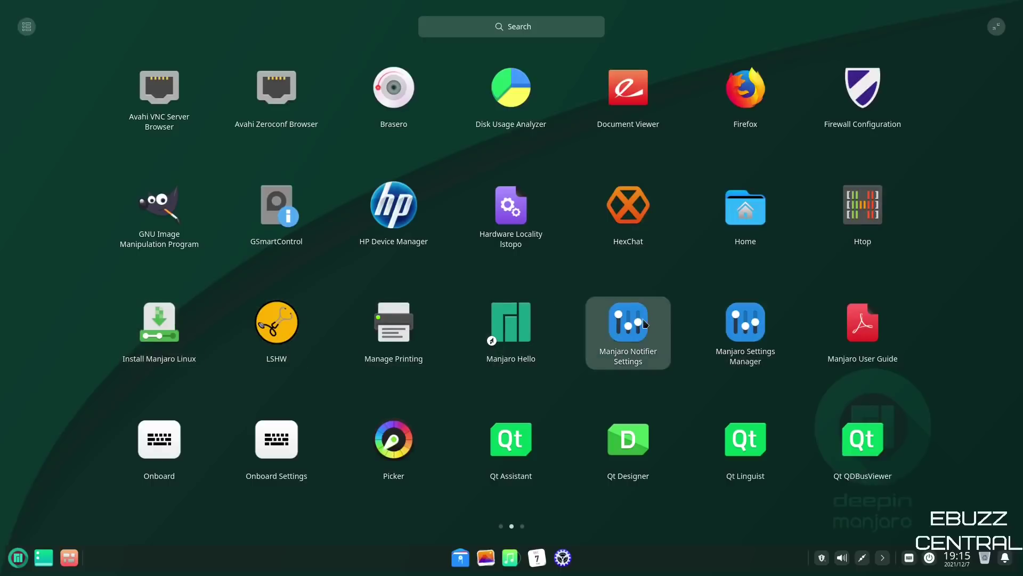
left_click(752, 325)
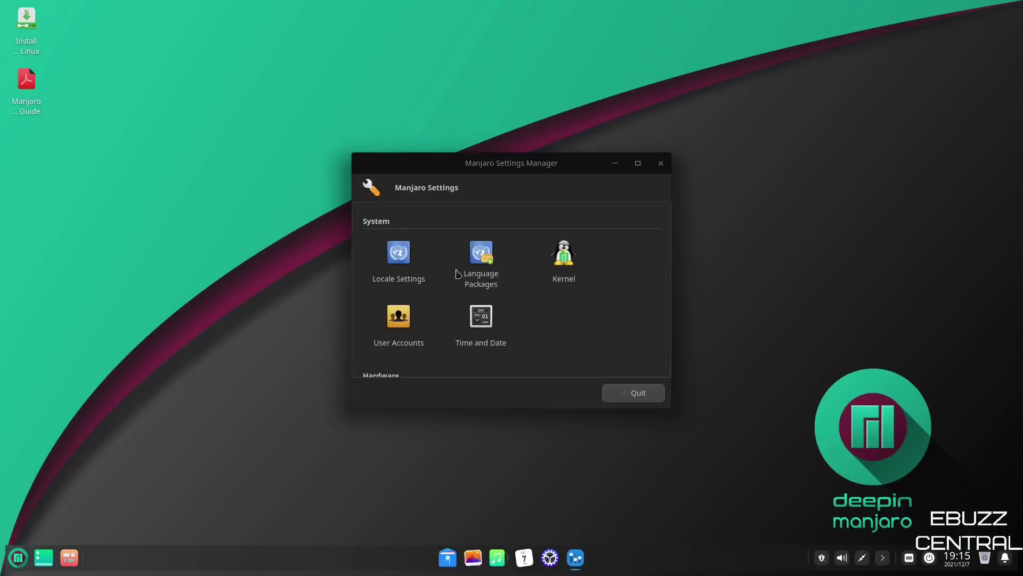
left_click(570, 263)
double_click(568, 262)
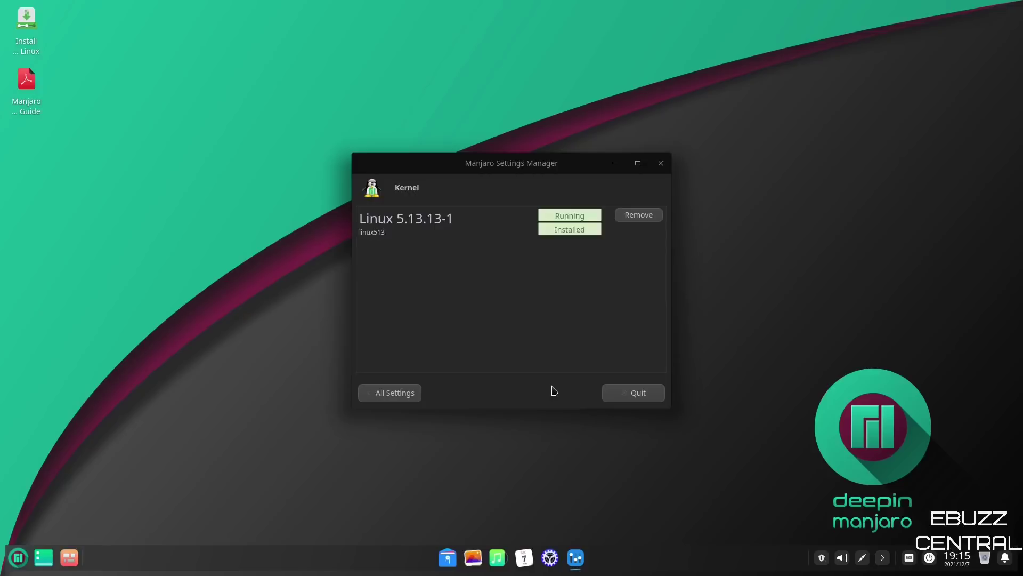
left_click(619, 397)
Step: Launch Timeshift from the launcher's last page and choose the RSYNC snapshot type in its Setup Wizard
left_click(18, 557)
scroll(569, 365, "down", 1)
scroll(565, 365, "down", 1)
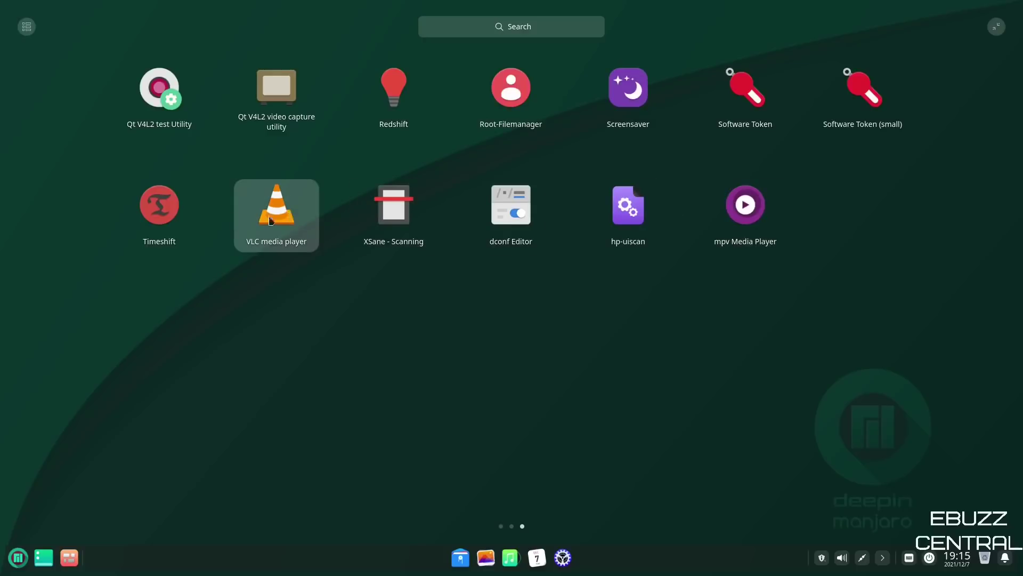
left_click(160, 208)
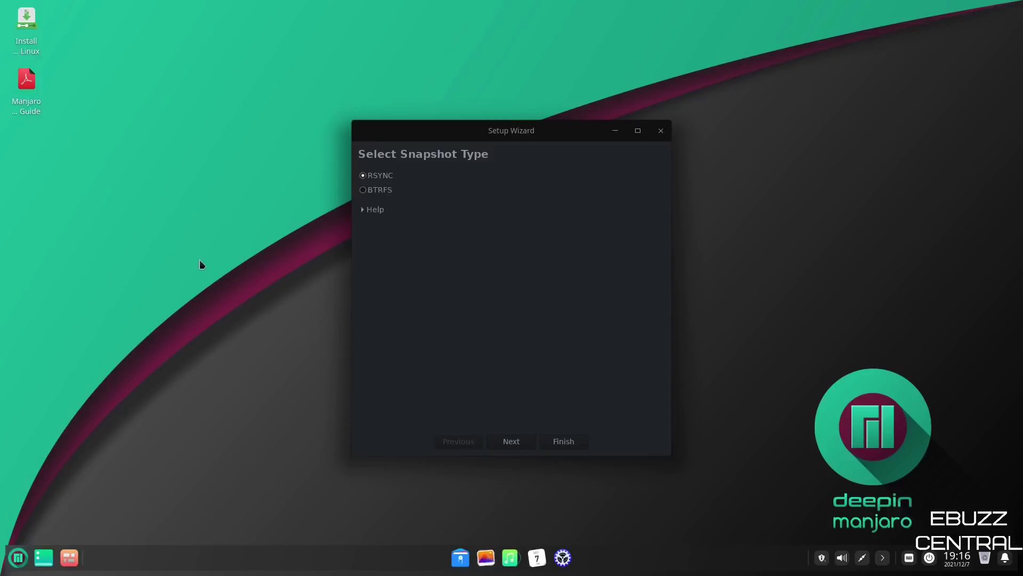
left_click(364, 191)
left_click(364, 176)
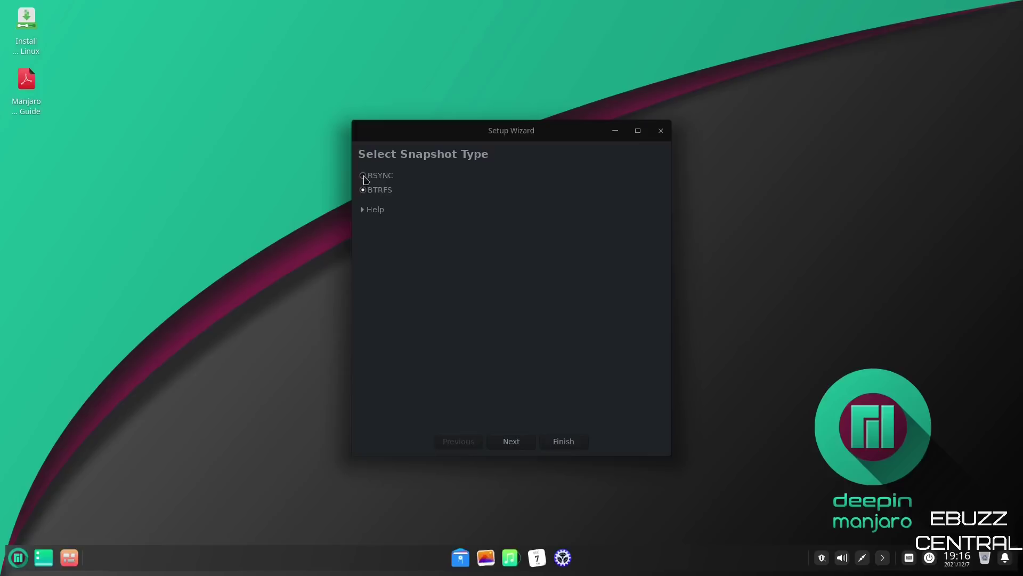
left_click(510, 442)
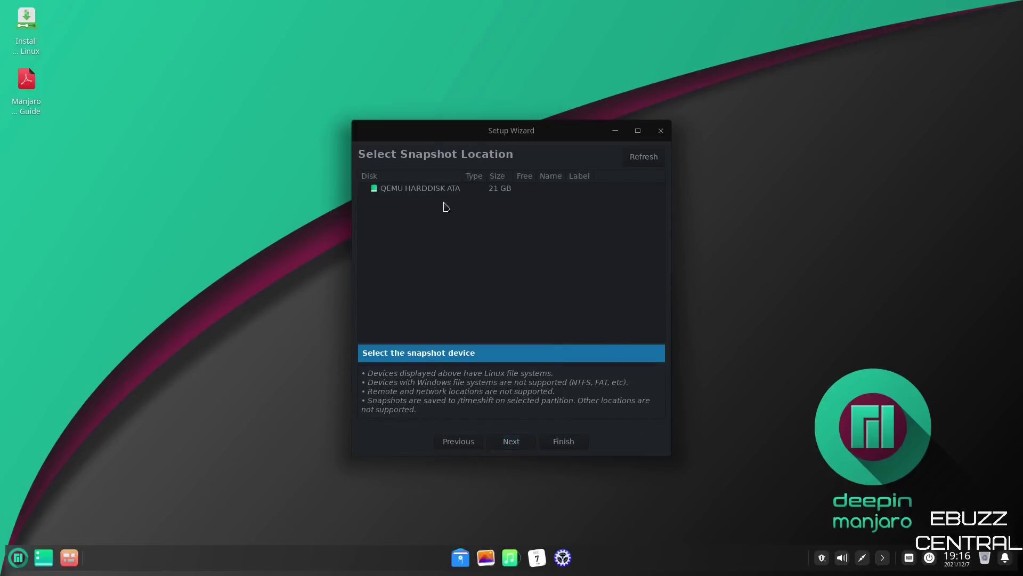
Step: Try to use QEMU HARDDISK ATA as the snapshot location, and close the wizard and Timeshift
left_click(429, 193)
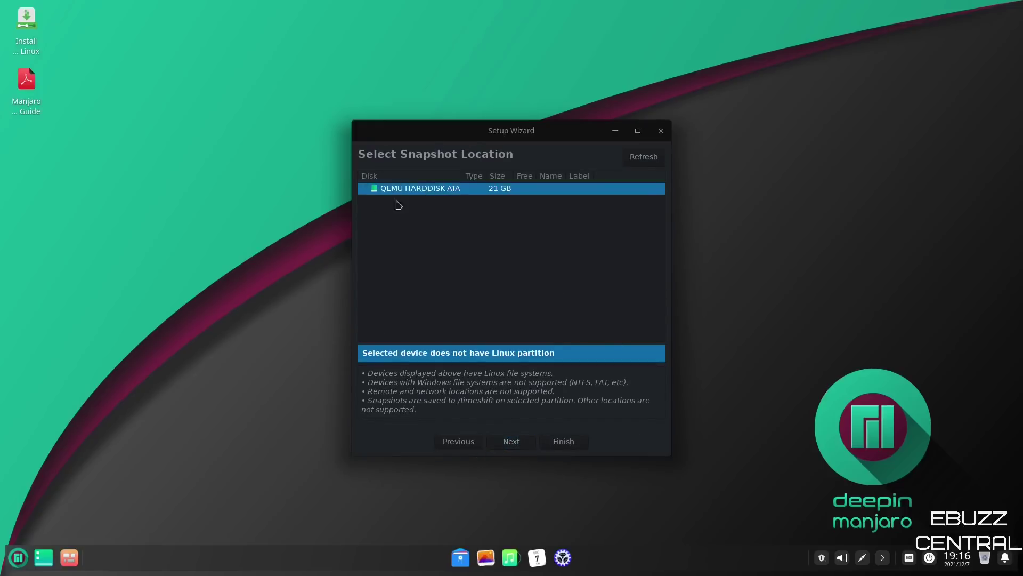
left_click(519, 444)
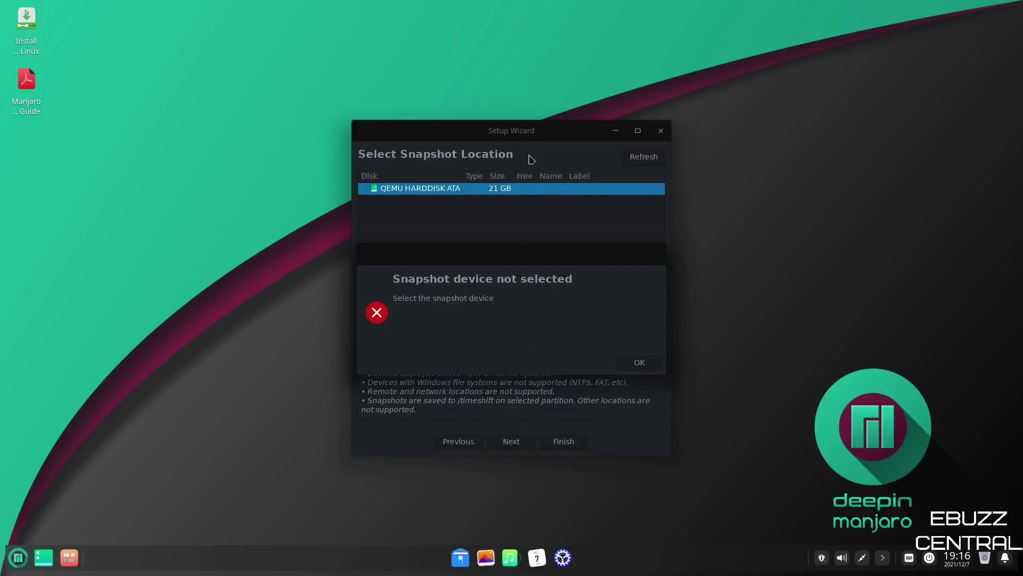
left_click(633, 367)
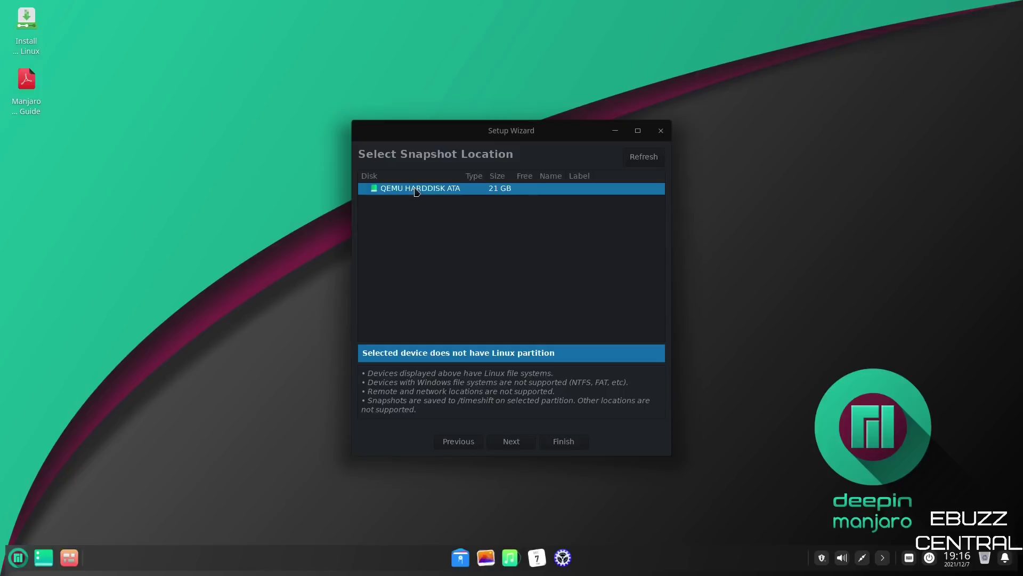
left_click(661, 131)
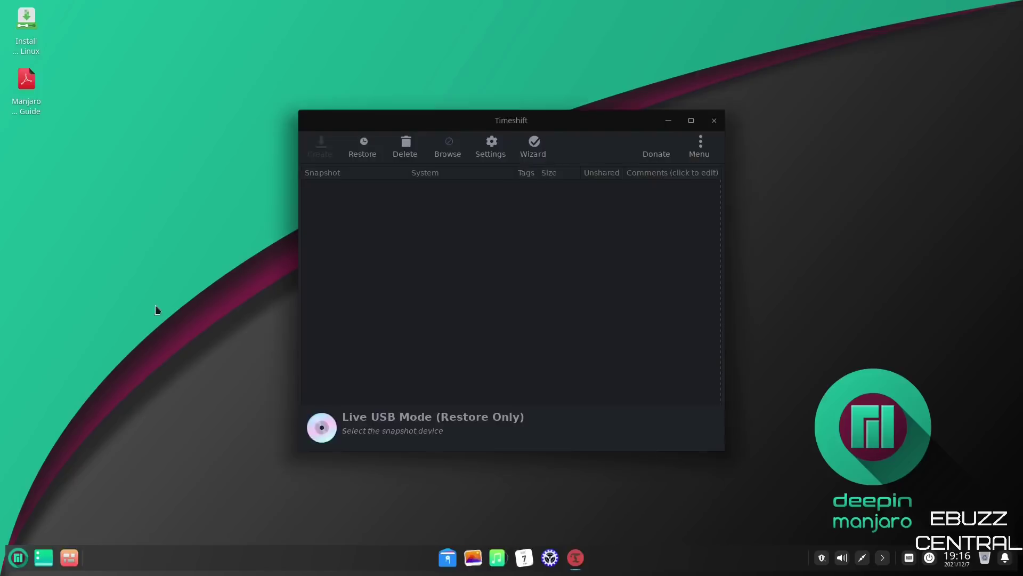
left_click(714, 121)
Step: Search the application launcher for software and open Add/Remove Software
left_click(19, 561)
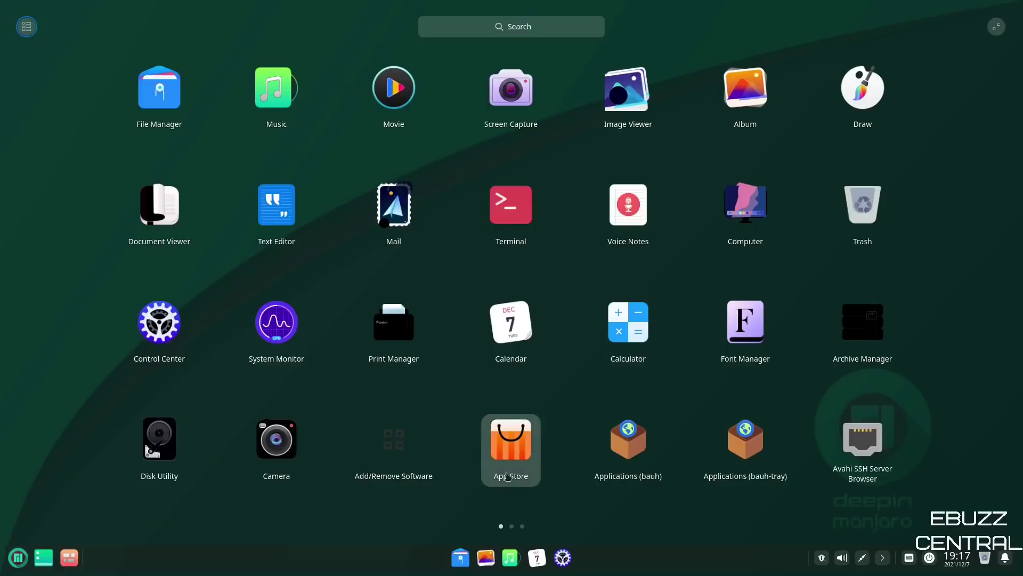
left_click(516, 25)
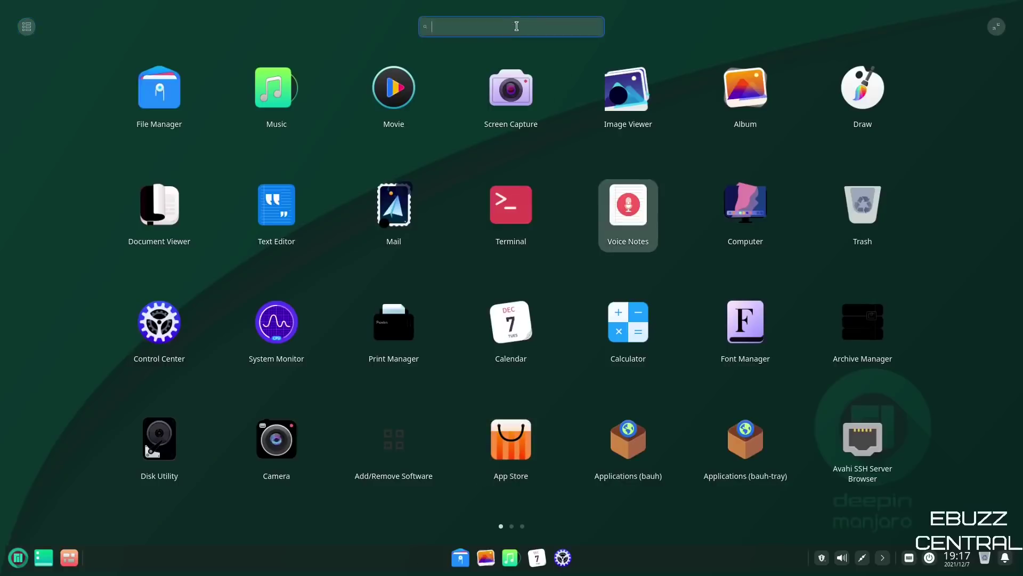
type("software")
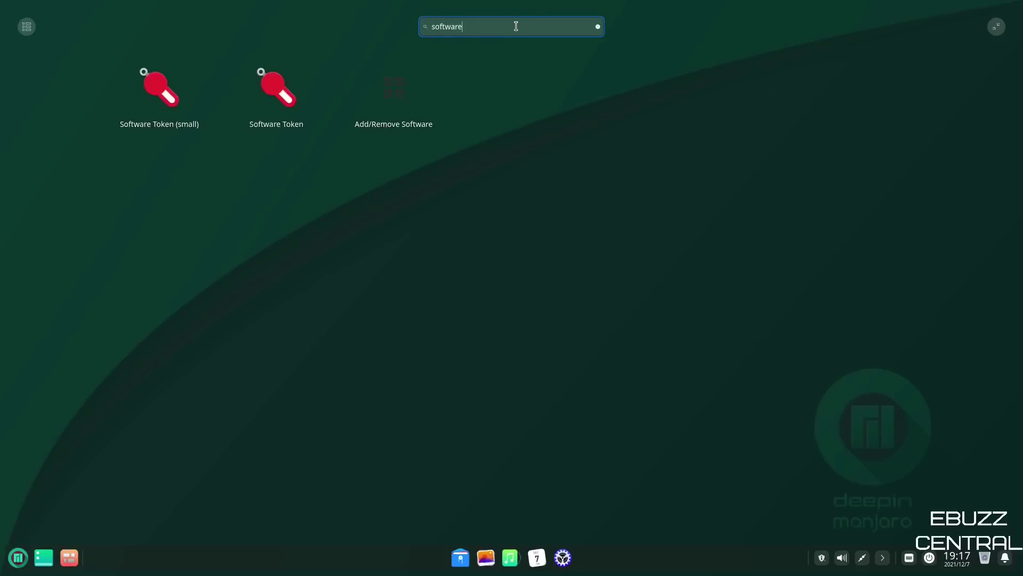
left_click(395, 94)
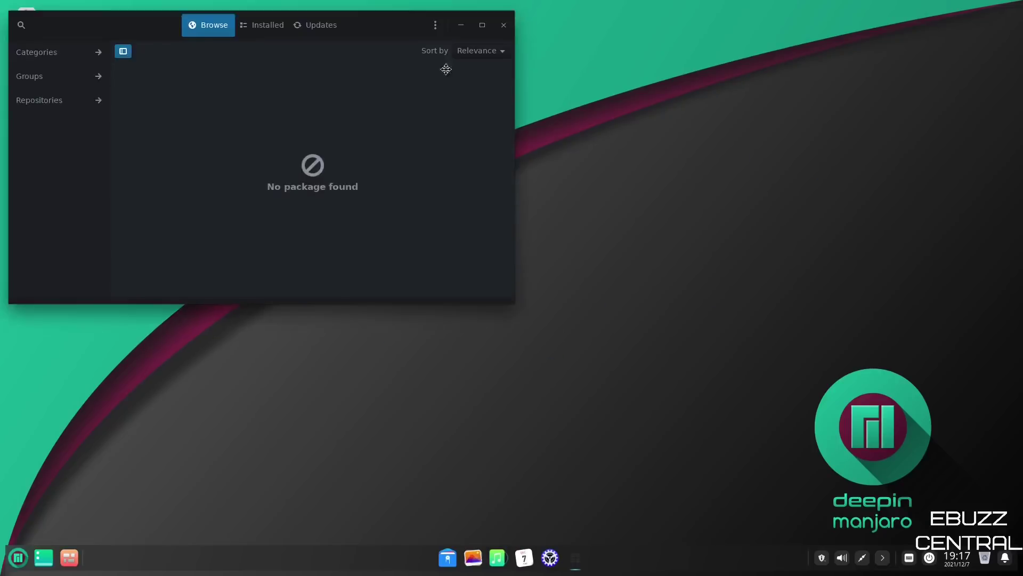
Step: Enable AUR support in the package manager's third-party preferences and turn on the second option beneath it
left_click(655, 110)
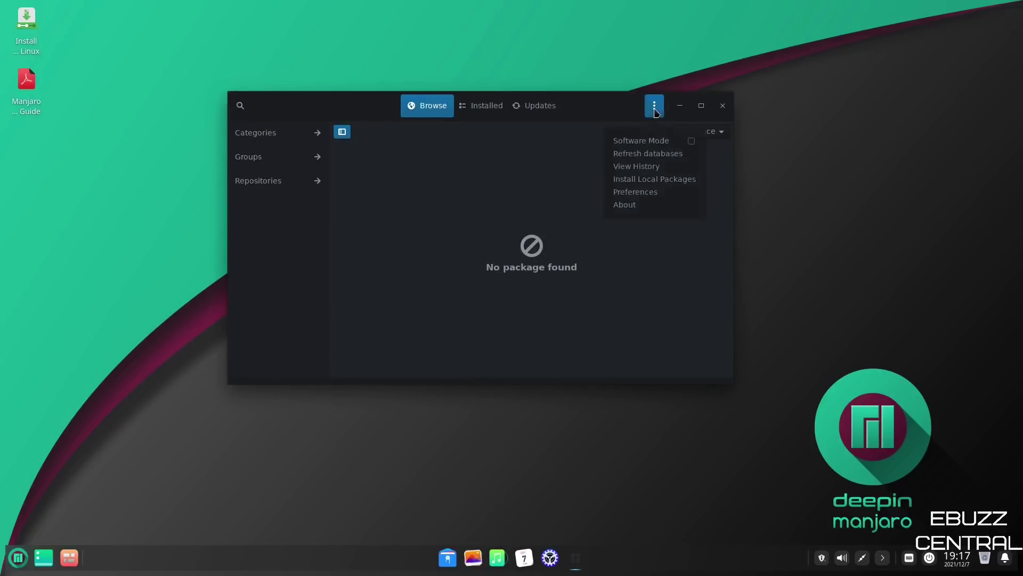
left_click(637, 192)
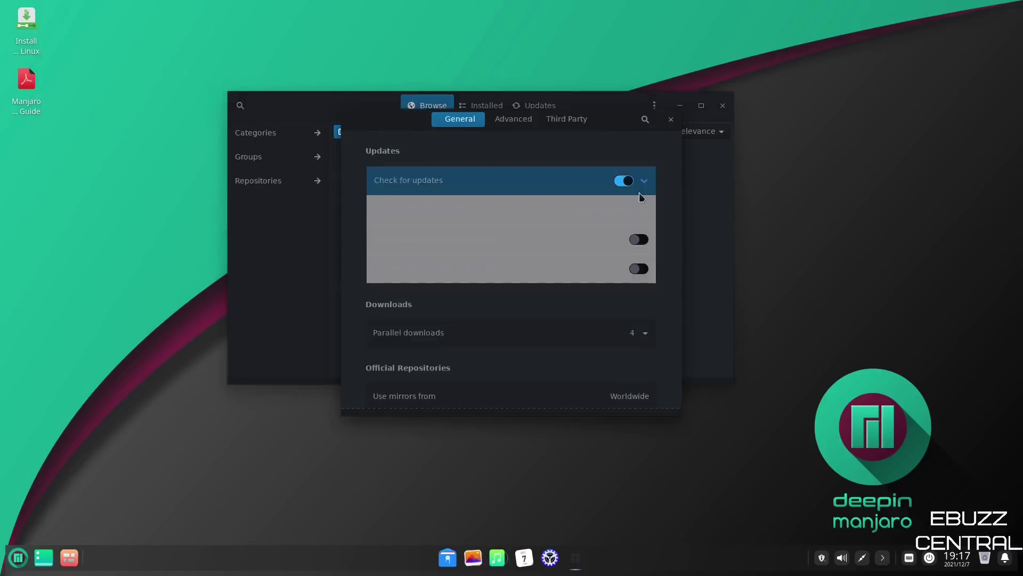
left_click(567, 119)
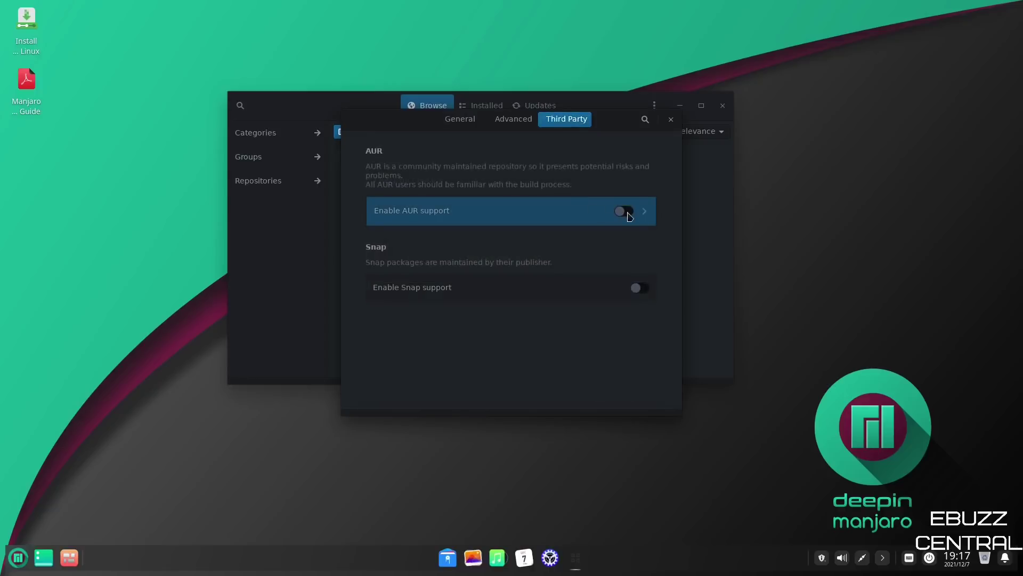
left_click(628, 213)
left_click(638, 272)
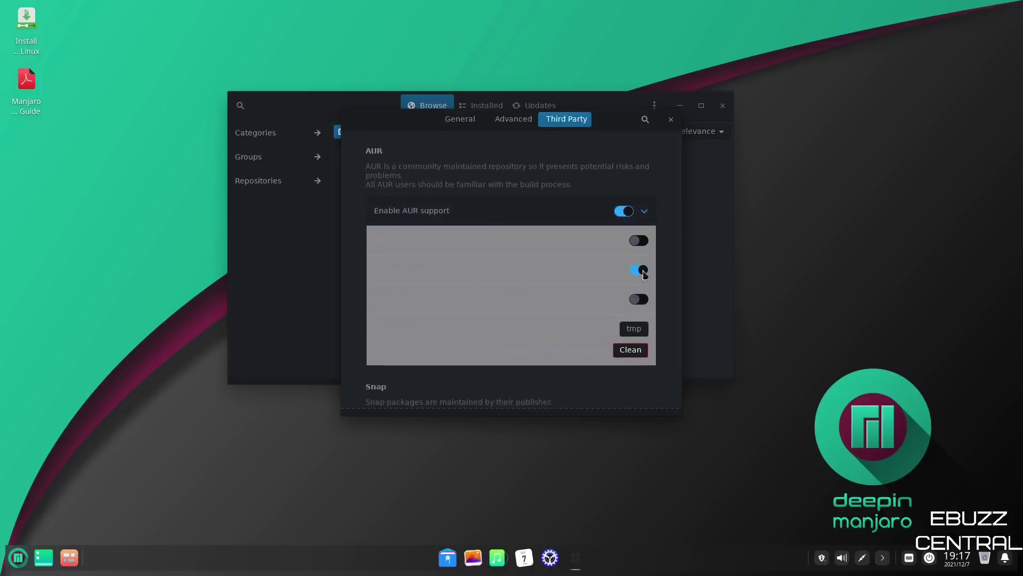
Step: Review the General preferences for downloads, official repository mirrors and cache, and close the preferences
left_click(460, 119)
scroll(483, 257, "down", 3)
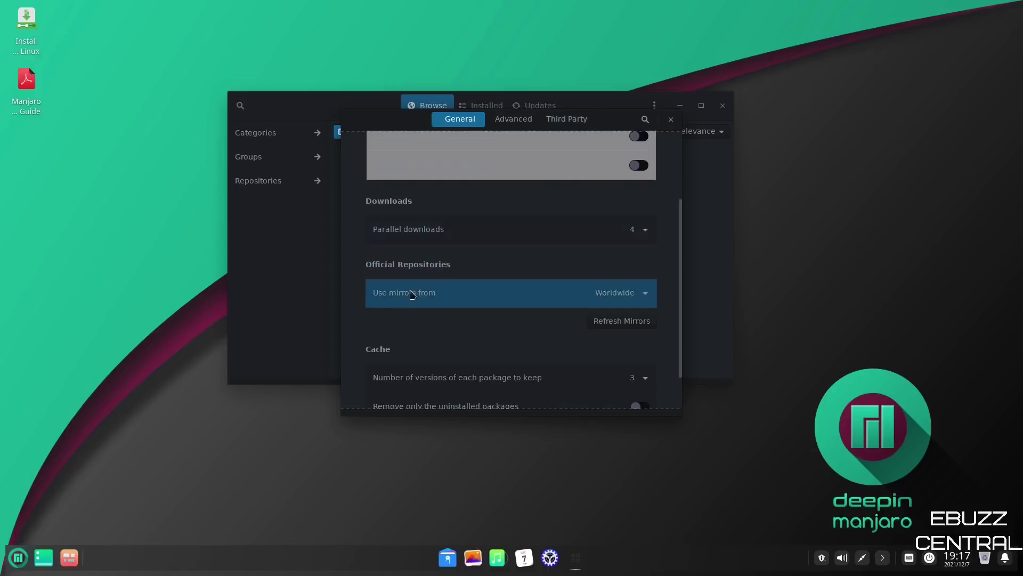
scroll(389, 296, "down", 1)
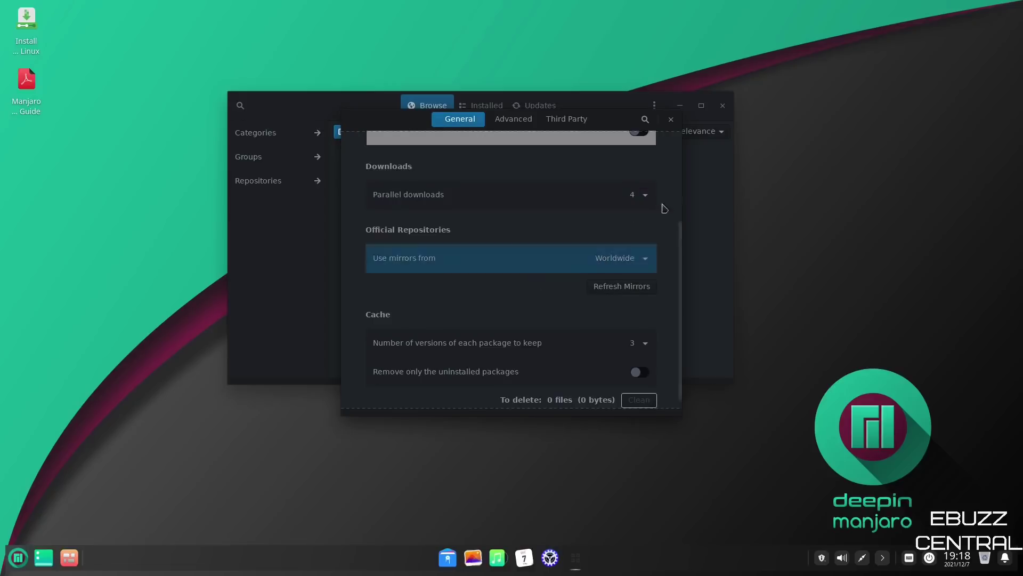
key("Escape")
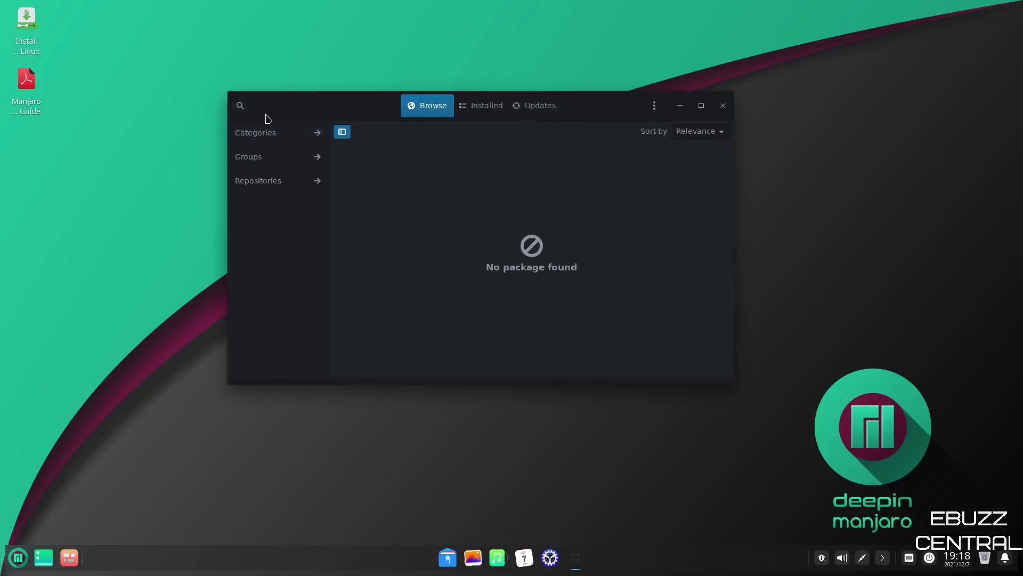
Step: Search the package manager for obs-studio and browse the matching packages
left_click(240, 105)
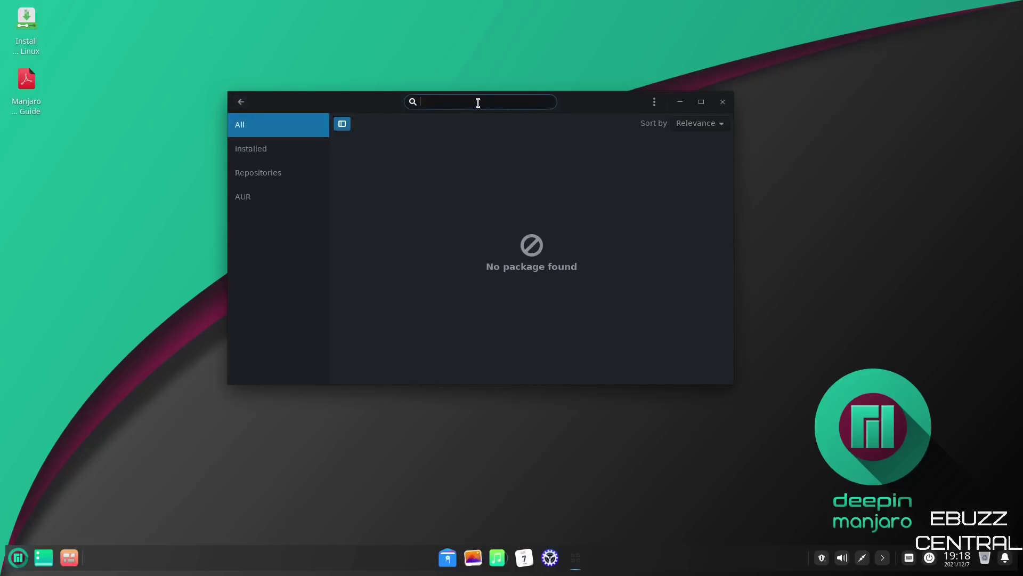
type("obs-studio")
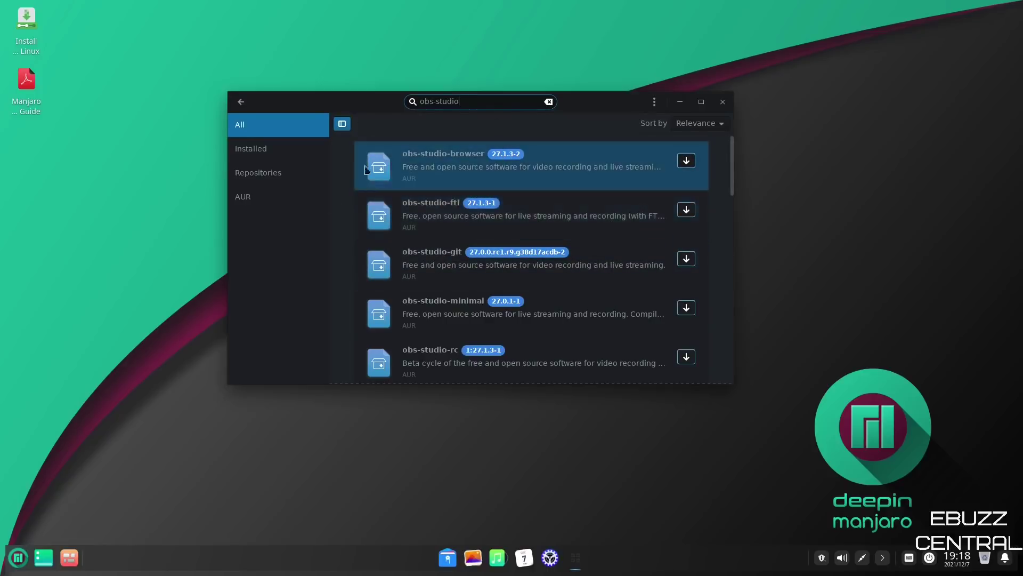
scroll(544, 207, "down", 10)
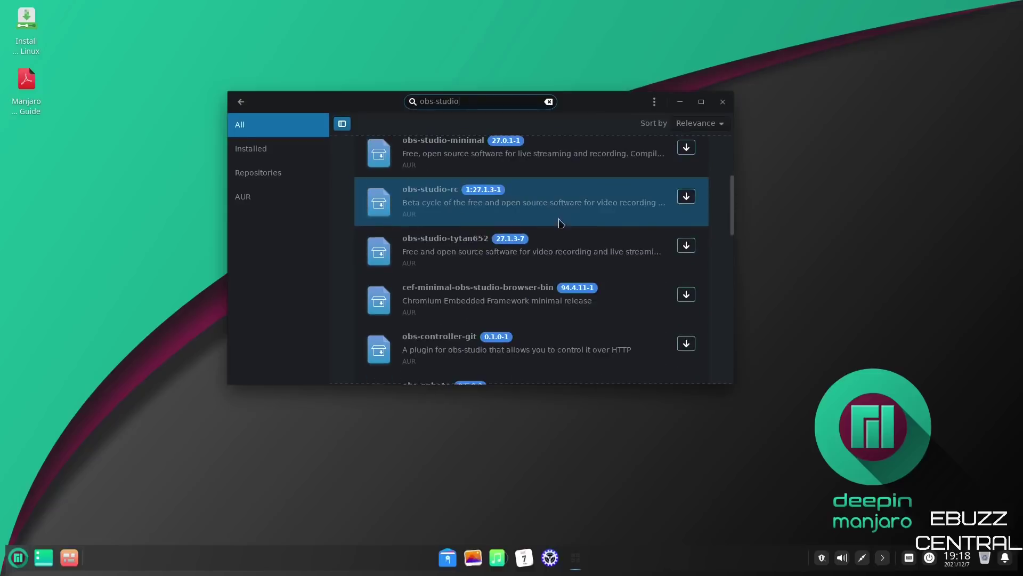